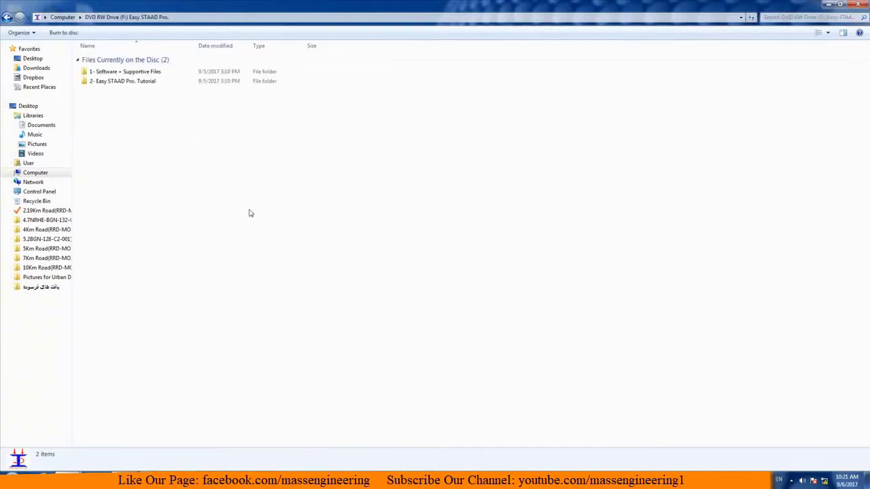
# Step: Open the 1- Software + Supportive Files folder on the disc and read the installation order in the See Me! note
pyautogui.doubleClick(129, 72)
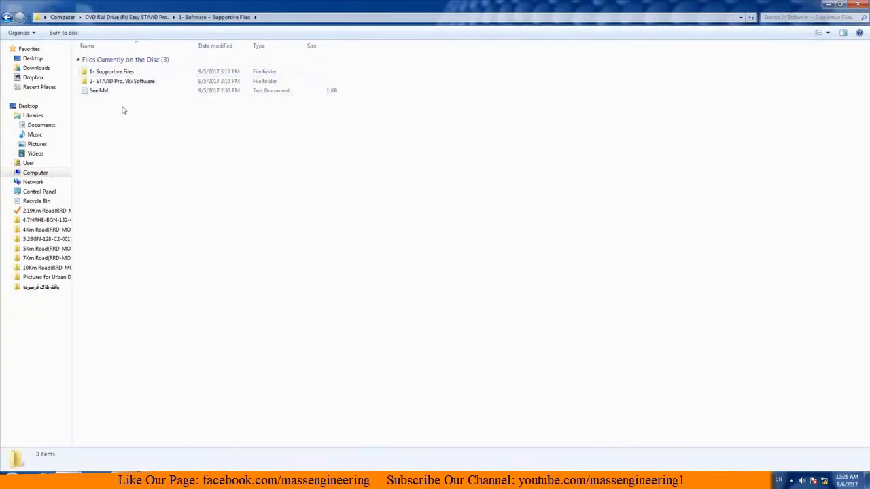
pyautogui.doubleClick(120, 91)
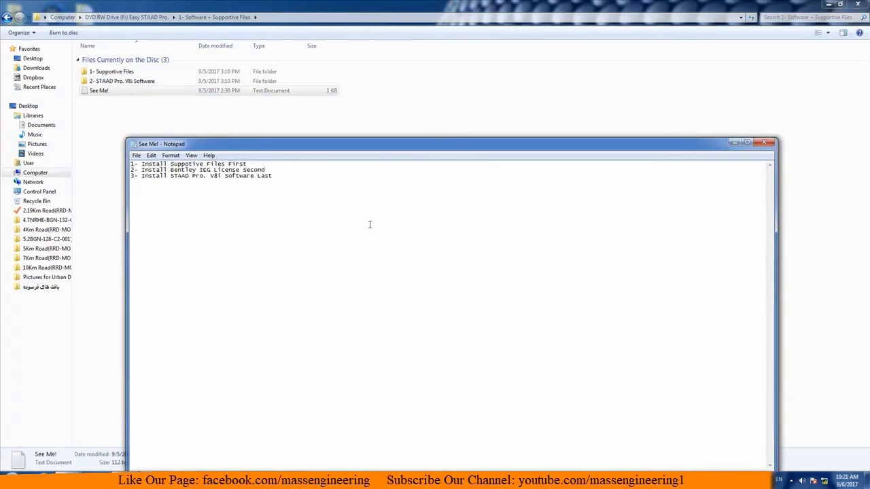
pyautogui.click(763, 143)
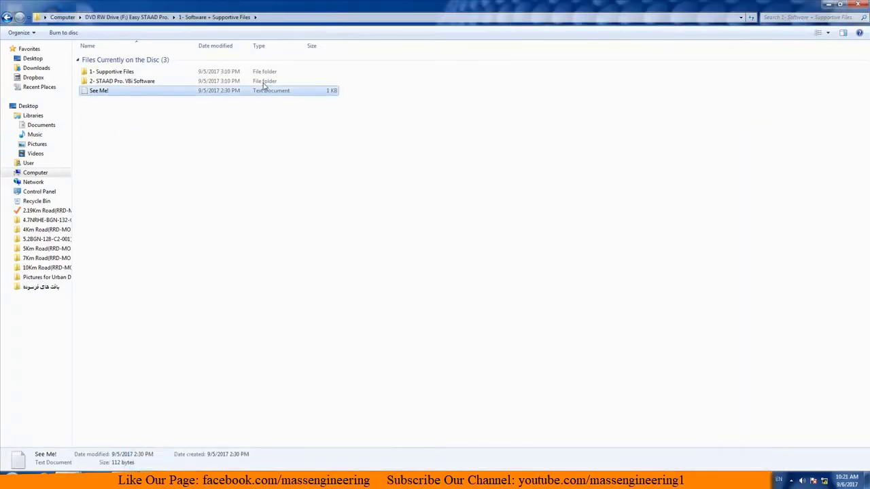
# Step: Run the dotnetfx45_full_x86_x64 installer from the Microsoft .Net 4.5 folder in 1- Supportive Files as administrator
pyautogui.doubleClick(118, 73)
pyautogui.doubleClick(111, 72)
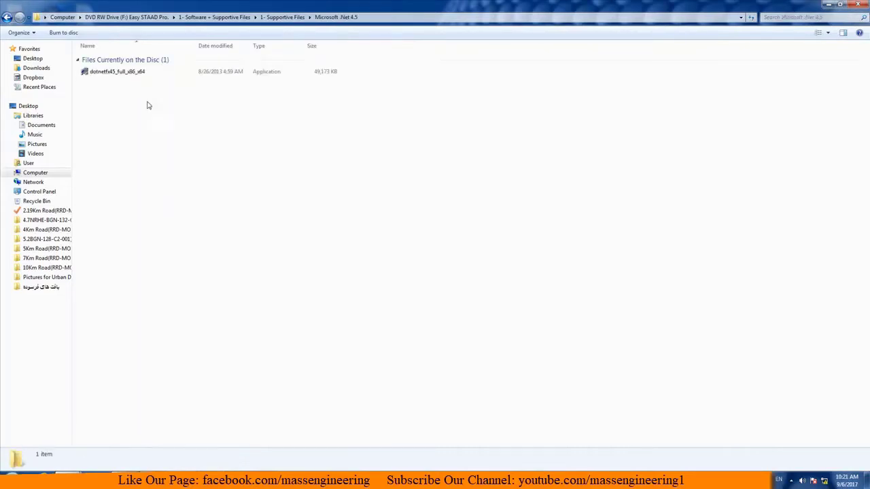
pyautogui.click(108, 73)
pyautogui.rightClick(107, 75)
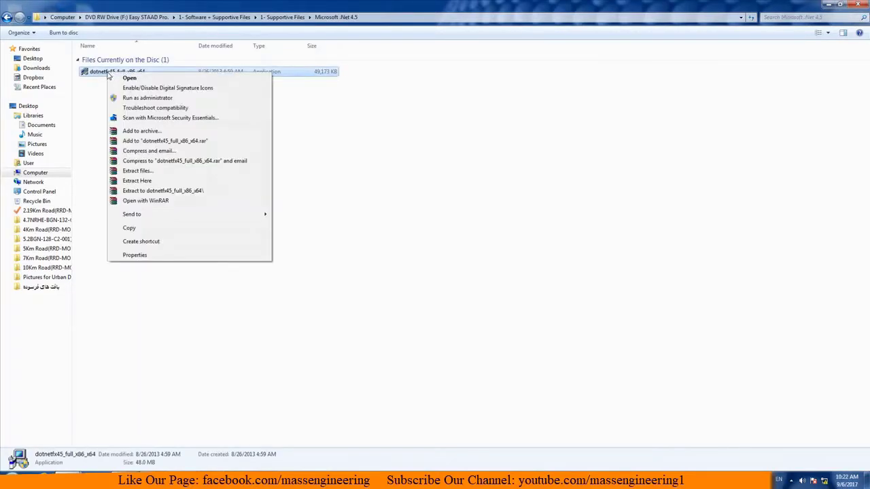
pyautogui.click(129, 98)
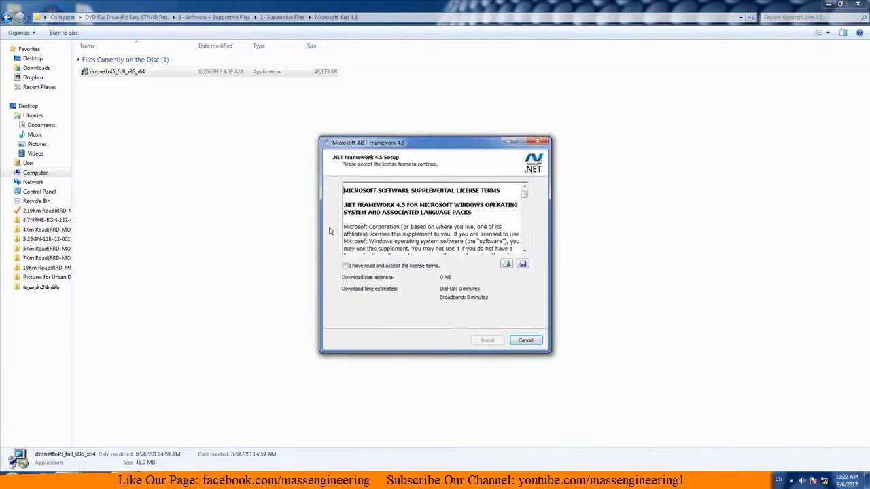
# Step: Accept the license terms, install .NET Framework 4.5 and finish its setup
pyautogui.click(366, 265)
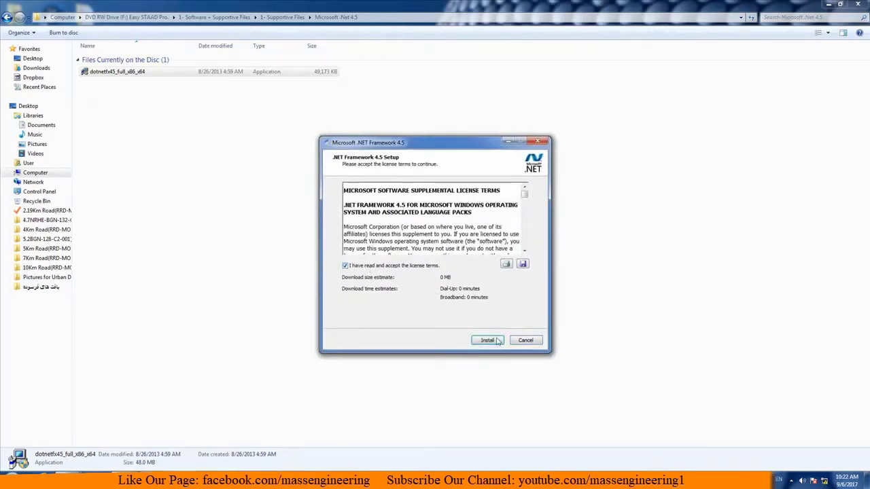
pyautogui.click(487, 340)
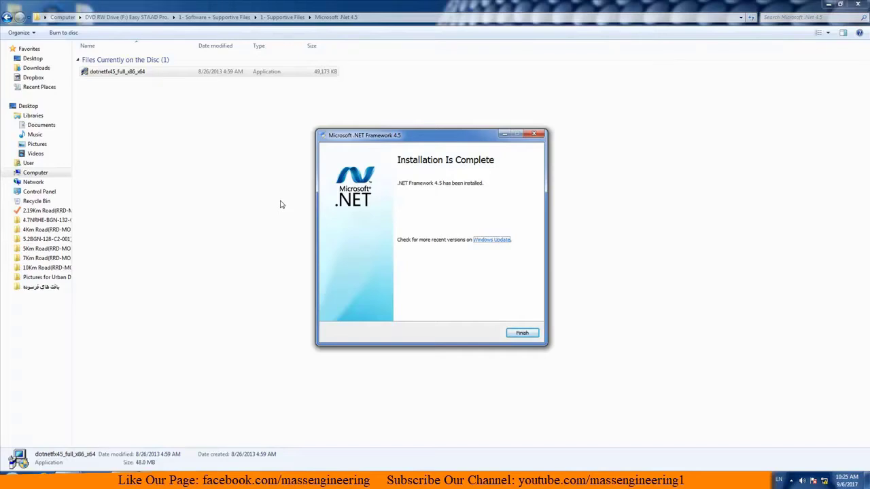
pyautogui.click(521, 333)
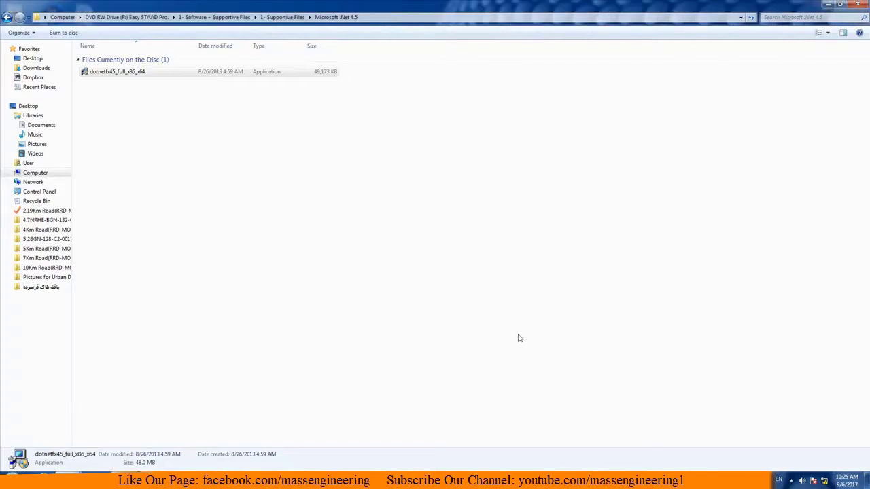
# Step: Return to the 1- Supportive Files folder and run the K-Lite_Codec_Pack installer as administrator
pyautogui.click(7, 17)
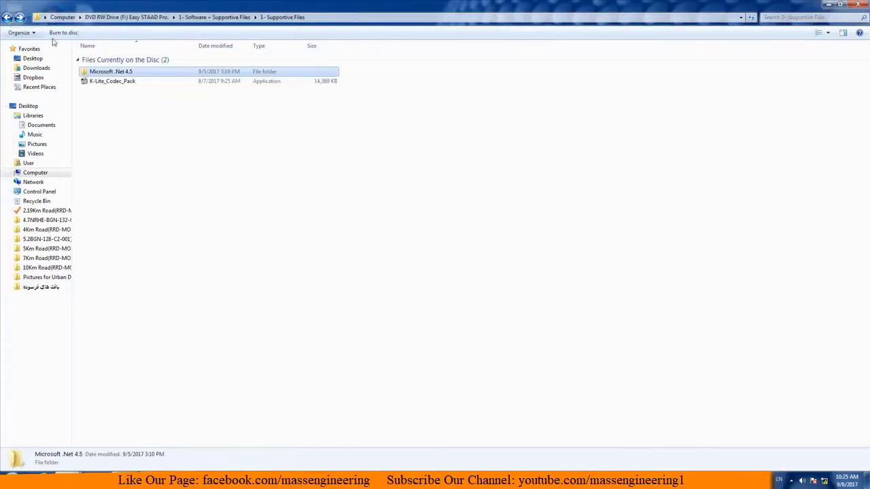
pyautogui.click(112, 81)
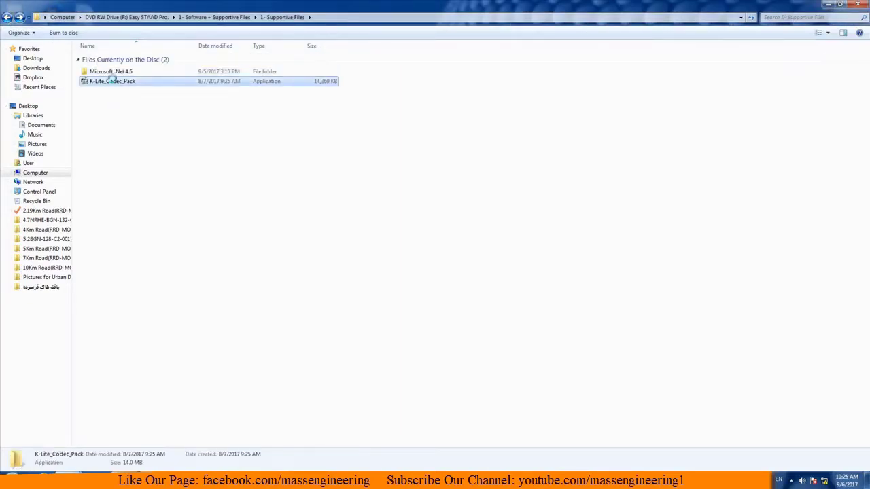
pyautogui.rightClick(112, 81)
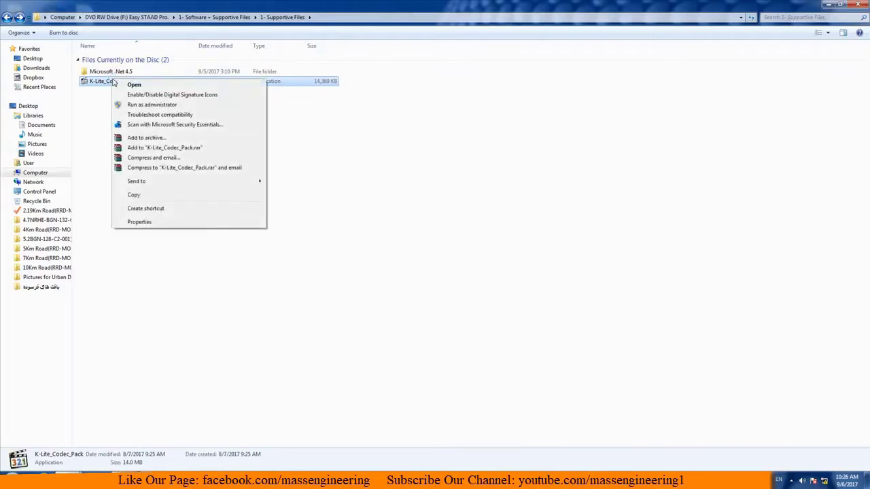
pyautogui.click(134, 105)
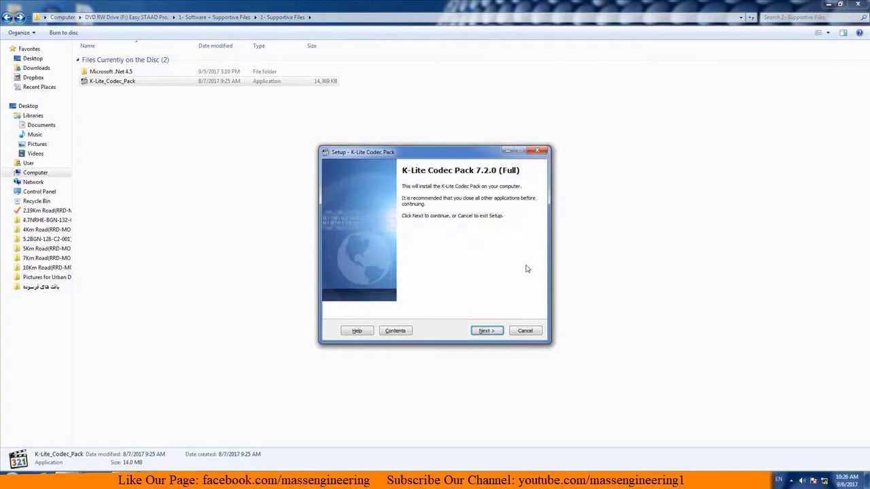
# Step: Install K-Lite Codec Pack in advanced mode with the default components, Media Player Classic associations and 2.0 stereo output, and finish its setup
pyautogui.click(488, 331)
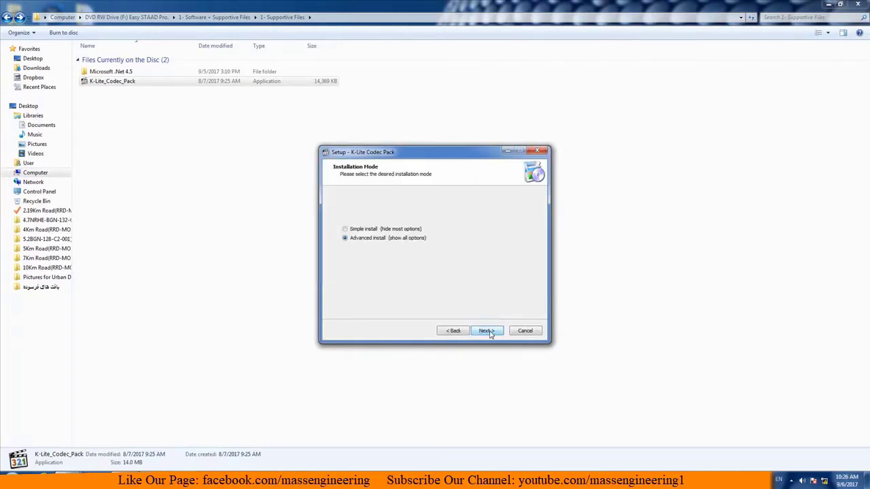
pyautogui.click(488, 331)
pyautogui.click(489, 332)
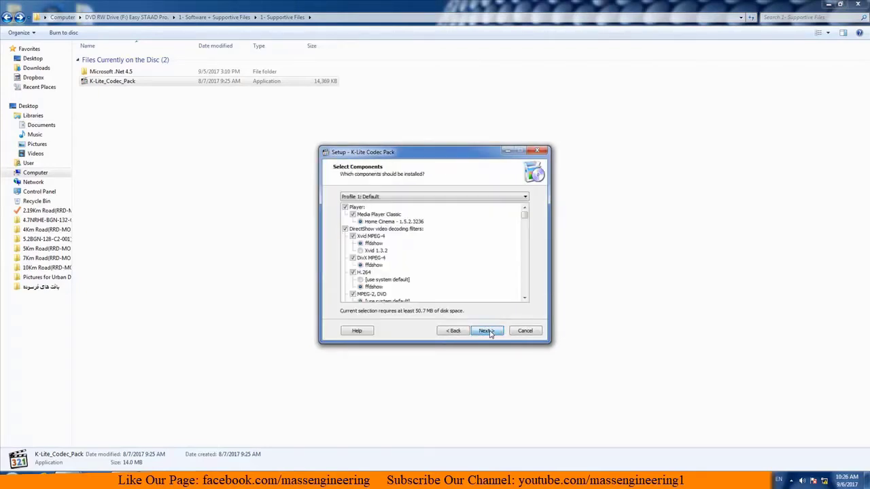
pyautogui.click(489, 332)
pyautogui.click(490, 332)
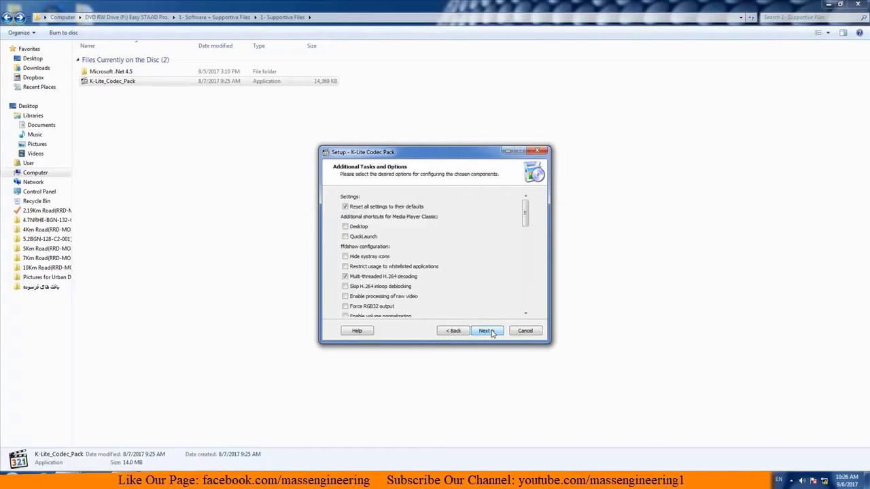
pyautogui.click(491, 332)
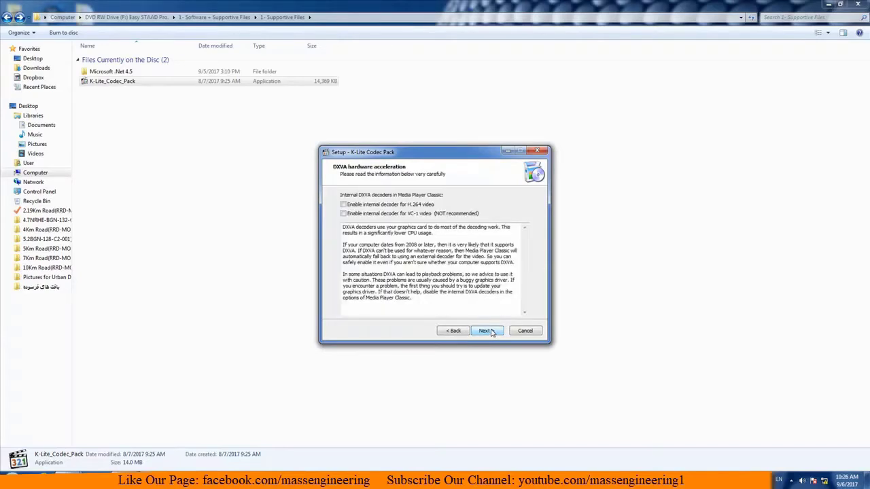
pyautogui.click(491, 332)
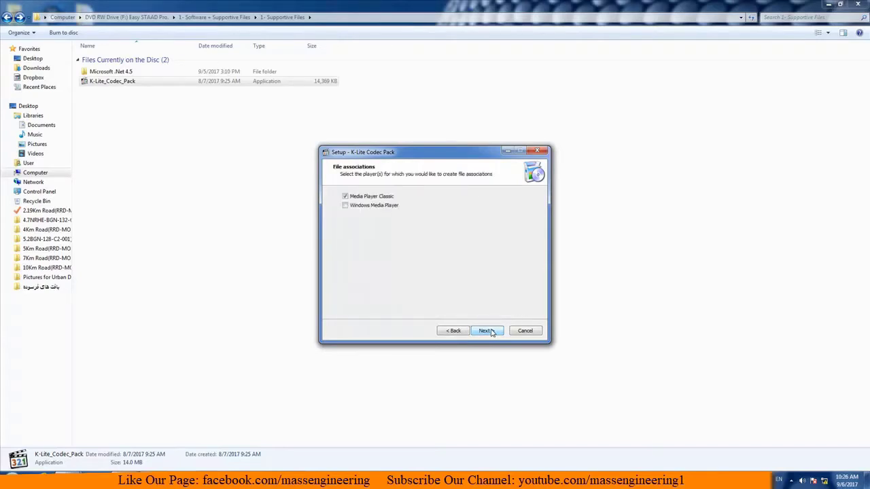
pyautogui.click(491, 332)
pyautogui.click(492, 332)
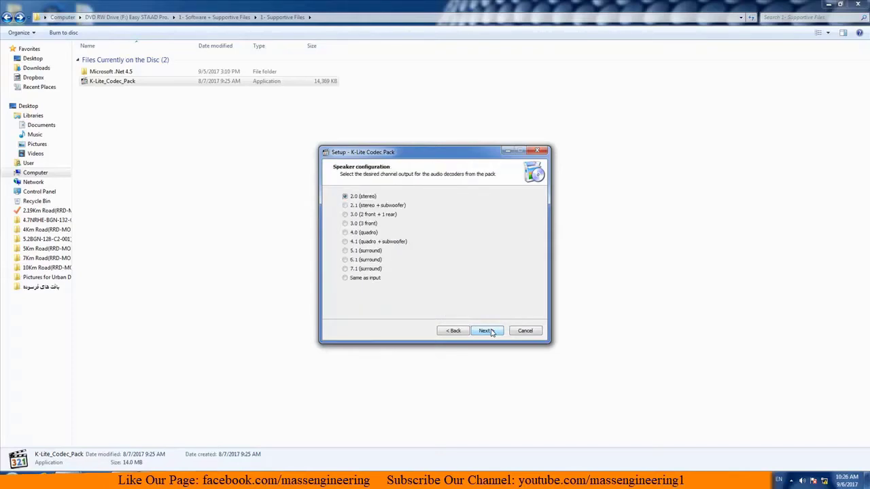
pyautogui.click(491, 332)
pyautogui.click(478, 331)
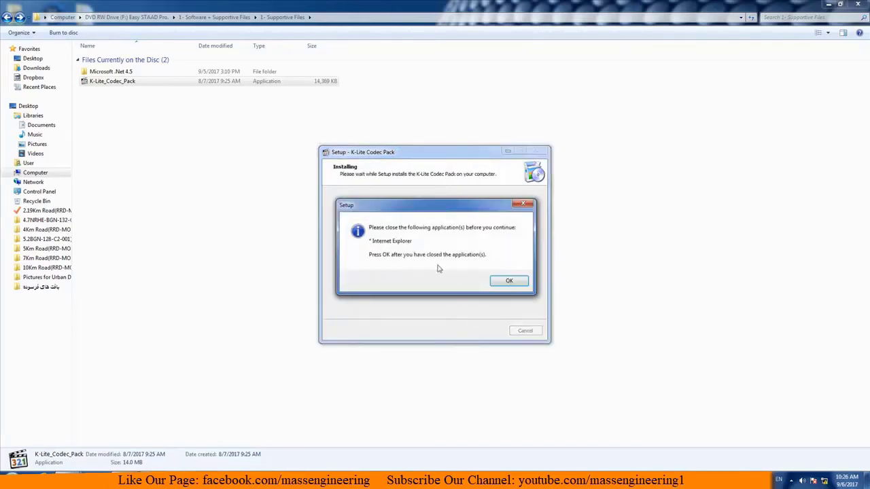
pyautogui.click(508, 282)
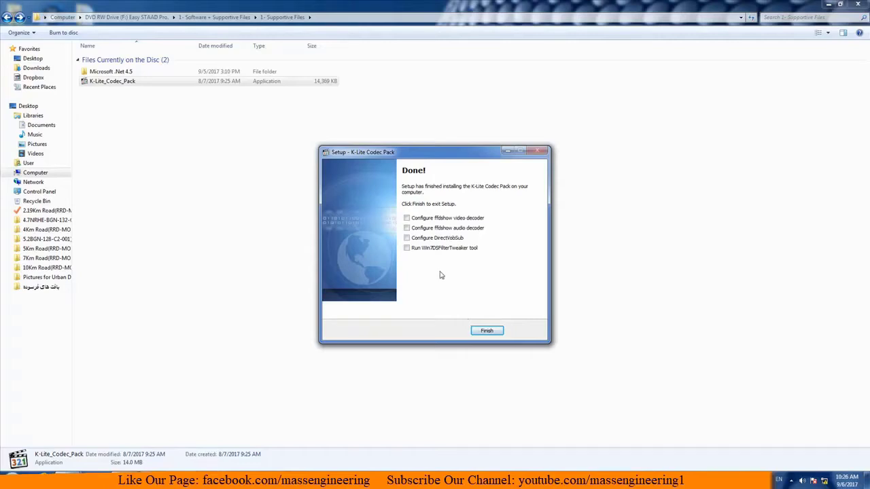
pyautogui.click(486, 331)
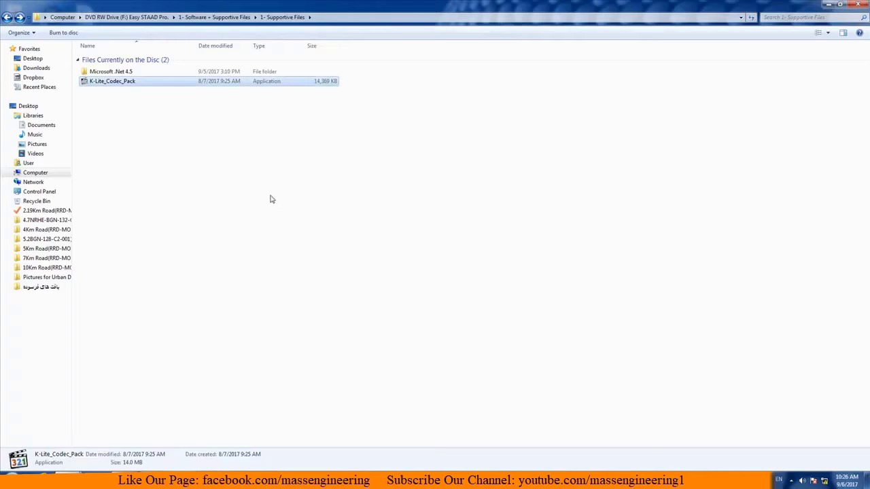
# Step: Run setup from the Bentley IEG License folder inside 2- STAAD Pro. V8i Software as administrator
pyautogui.press('BackSpace')
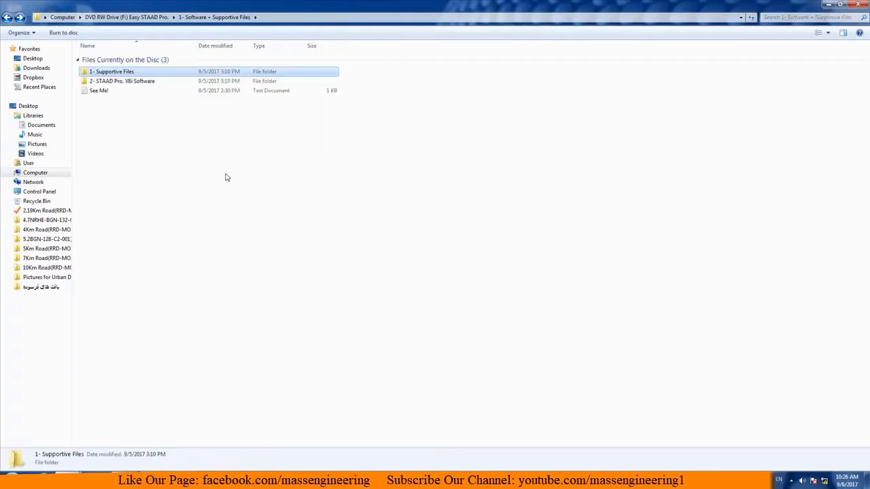
pyautogui.doubleClick(130, 82)
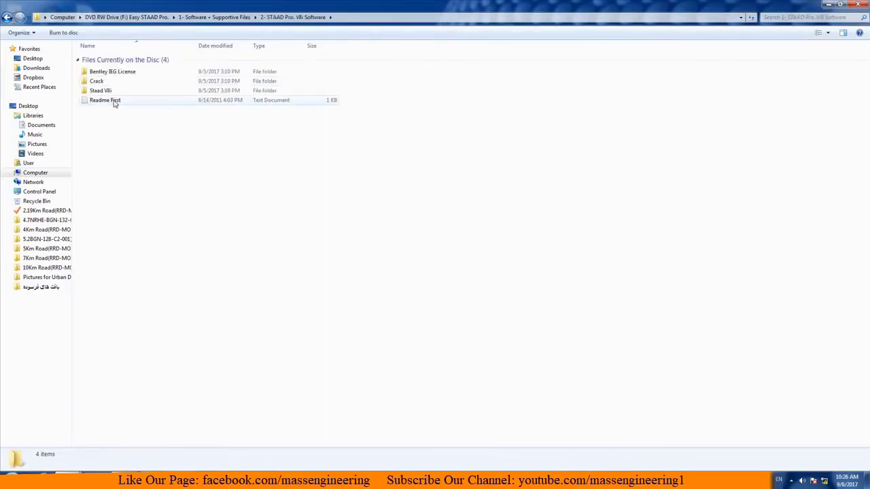
pyautogui.doubleClick(118, 77)
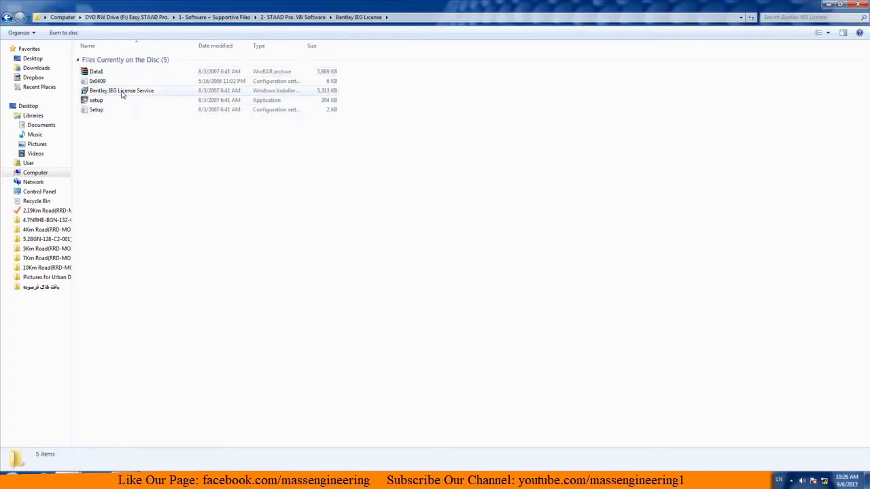
pyautogui.click(123, 94)
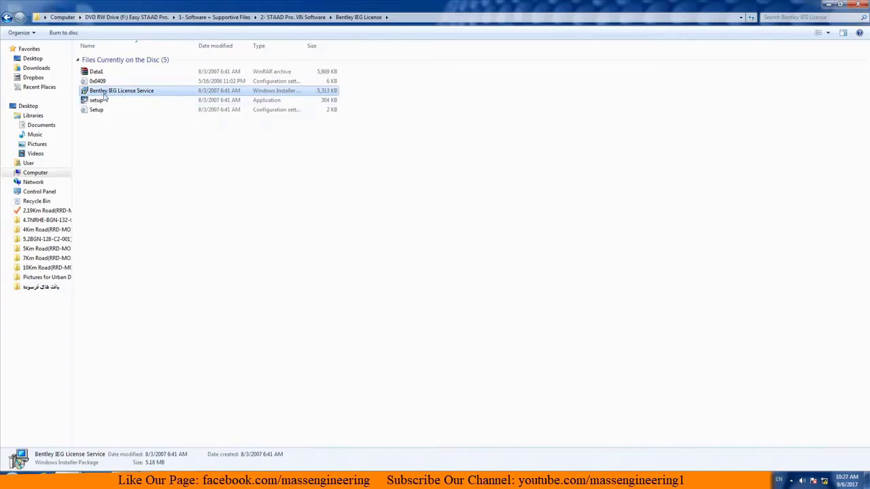
pyautogui.rightClick(100, 99)
pyautogui.click(132, 122)
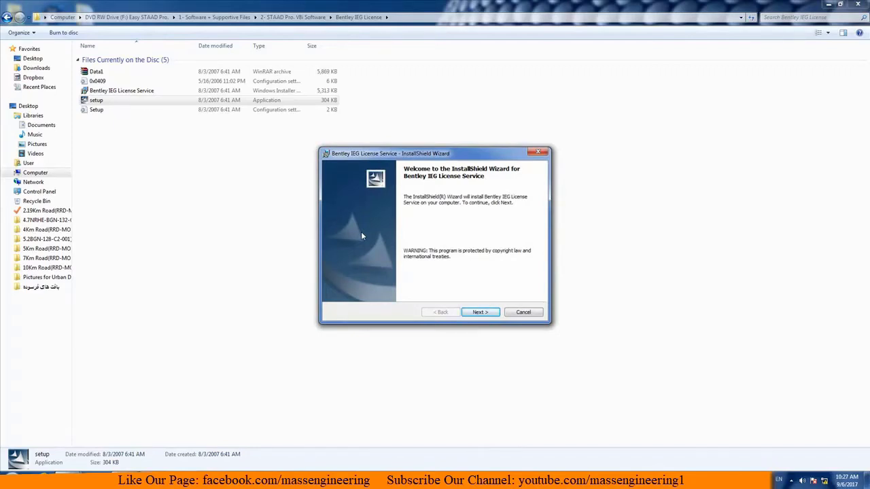
# Step: Install the Bentley IEG License Service and finish its installation wizard
pyautogui.click(478, 311)
pyautogui.click(480, 312)
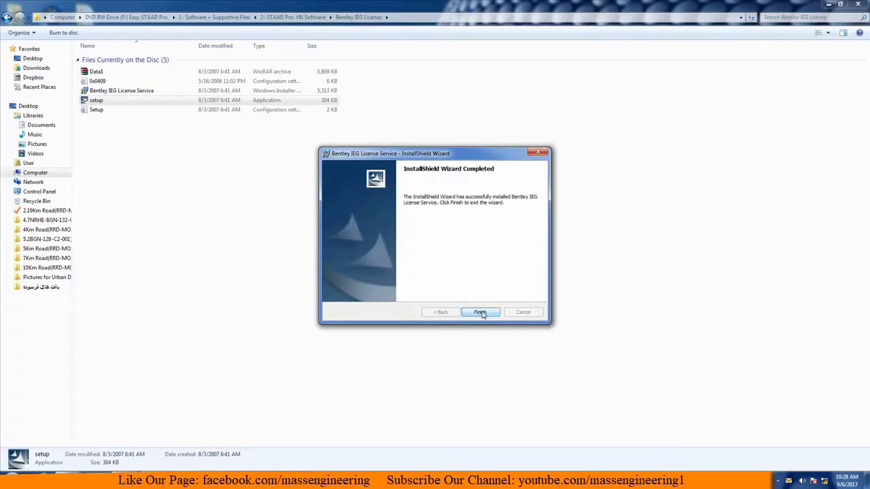
pyautogui.click(480, 312)
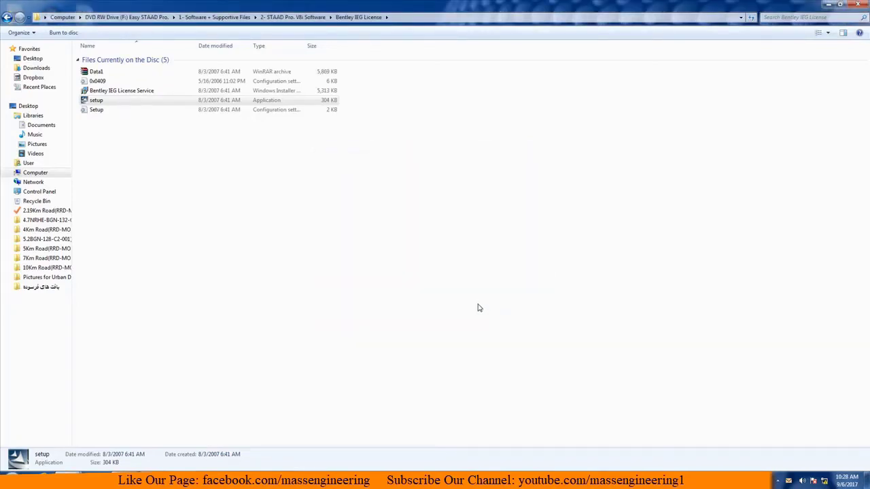
# Step: Run setup from the Staad V8i folder as administrator and advance the STAAD.Pro V8i wizard to its license agreement
pyautogui.click(8, 17)
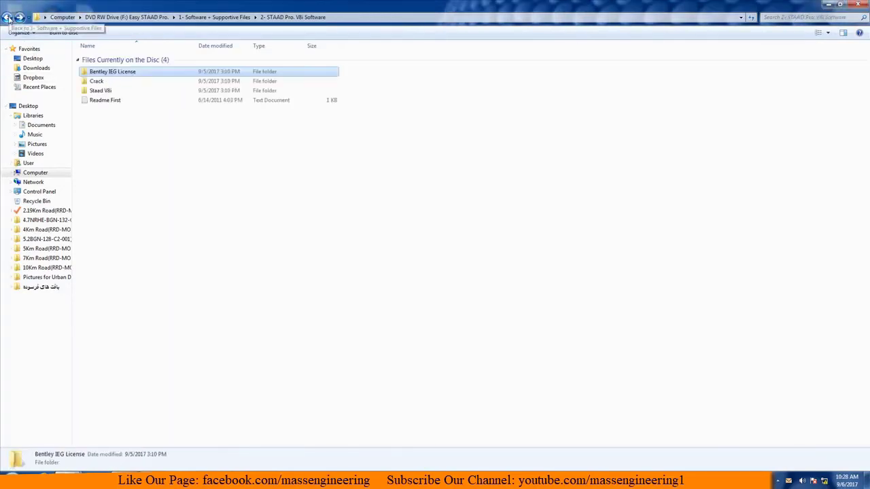
pyautogui.doubleClick(106, 91)
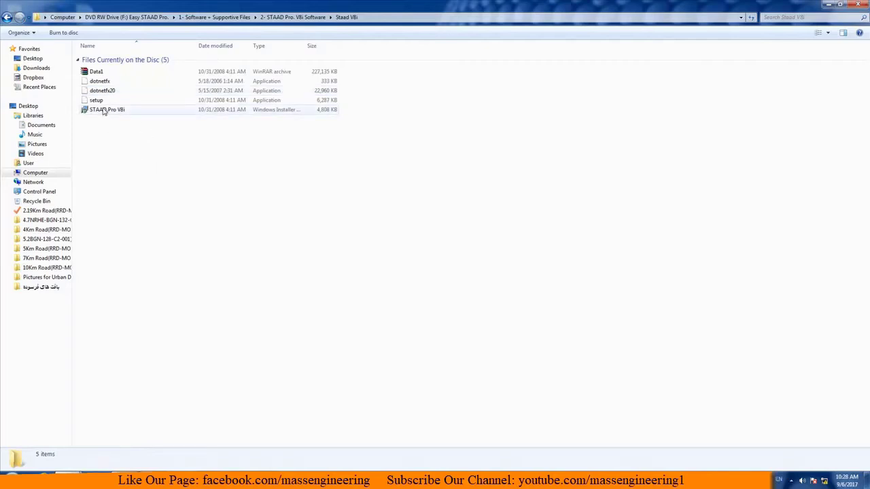
pyautogui.rightClick(210, 161)
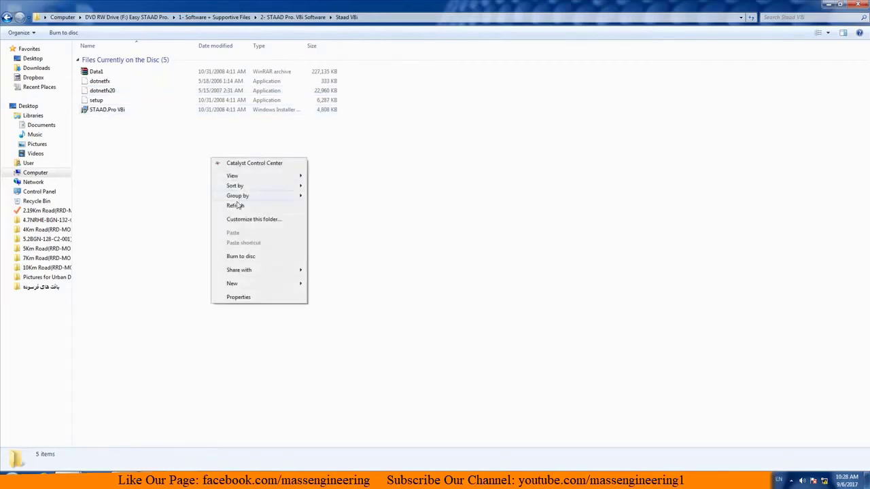
pyautogui.click(238, 205)
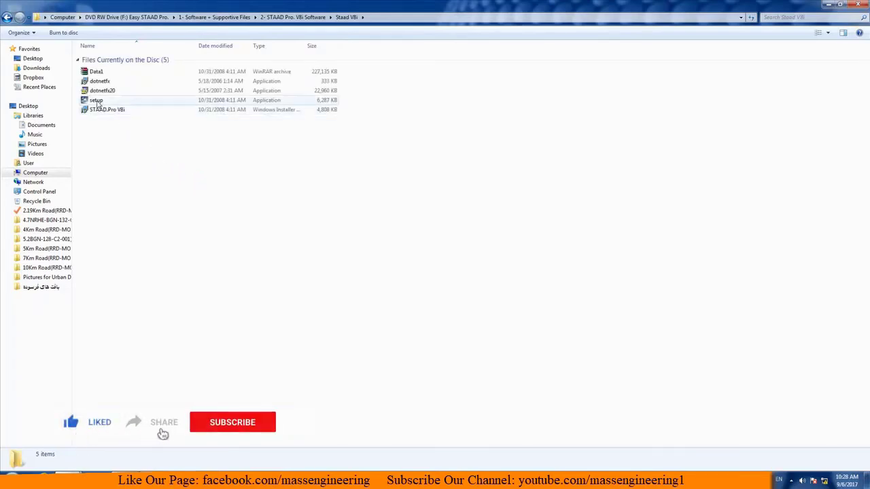
pyautogui.rightClick(97, 100)
pyautogui.click(122, 127)
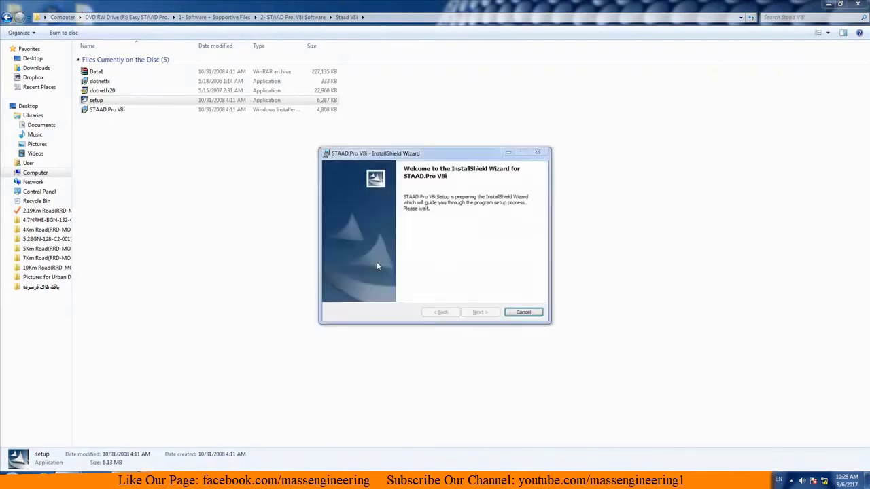
pyautogui.click(478, 313)
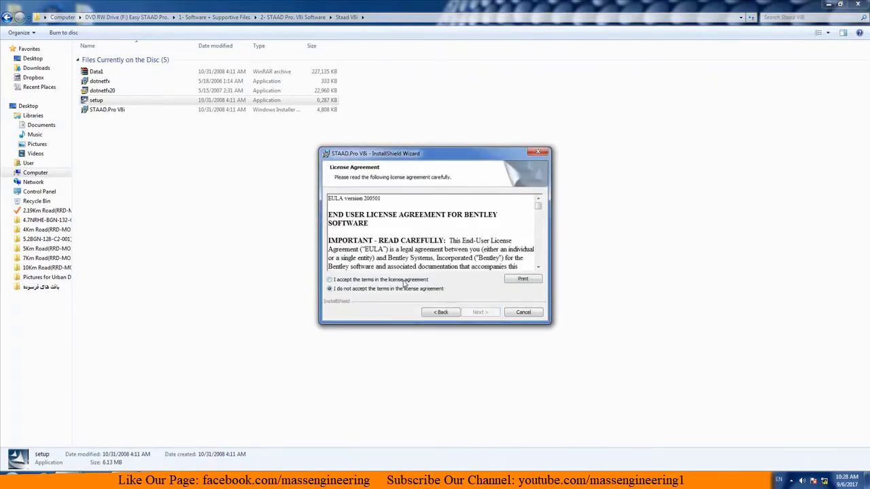
# Step: Accept the license agreement, keep the D:\SPro2007\ destination folder and leave the SELECT server settings blank
pyautogui.click(403, 280)
pyautogui.click(479, 312)
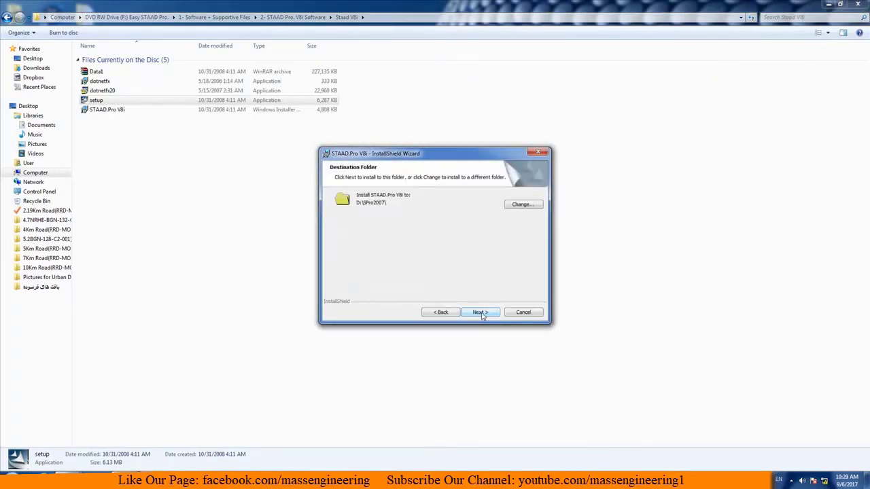
pyautogui.click(481, 313)
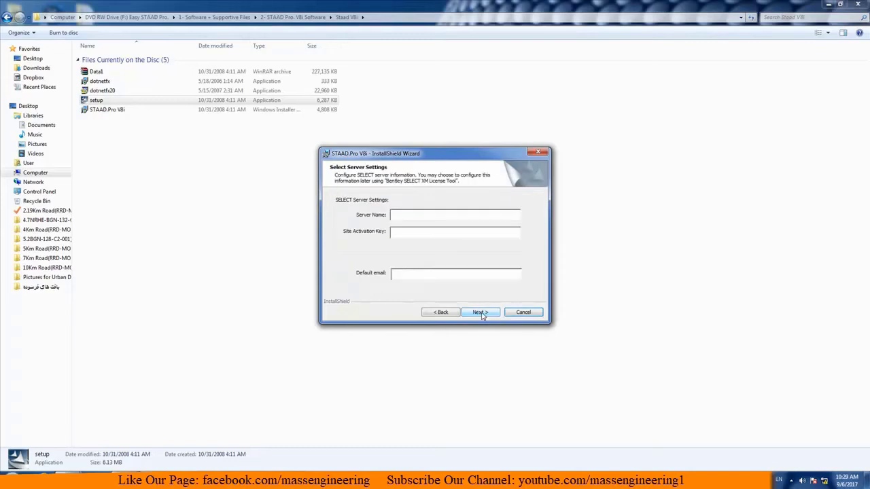
pyautogui.click(480, 313)
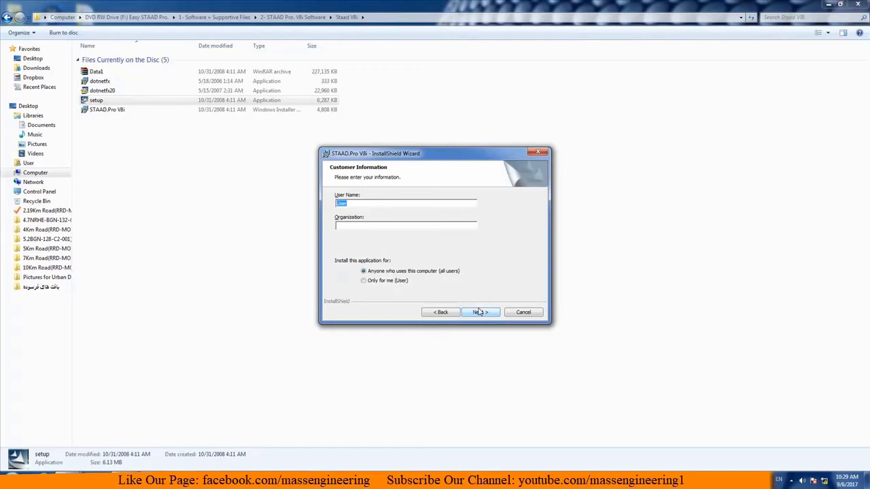
# Step: Fill in the customer's name and organization, keeping the installation for anyone who uses this computer, and continue the wizard
pyautogui.write('Mamoon Aria Sahibi')
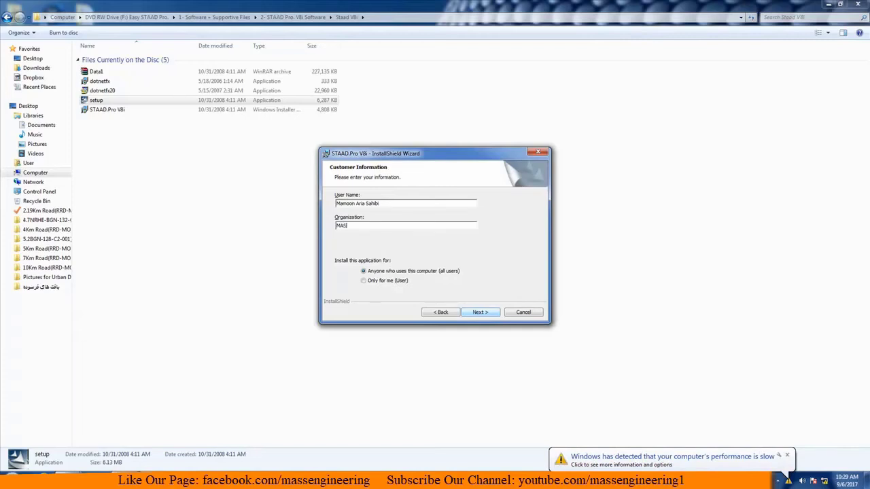
pyautogui.write('MASS En')
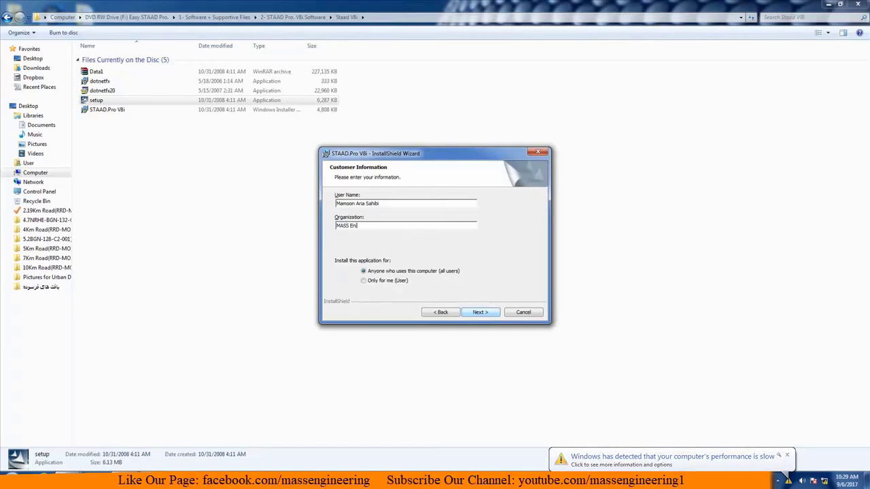
pyautogui.write('gin')
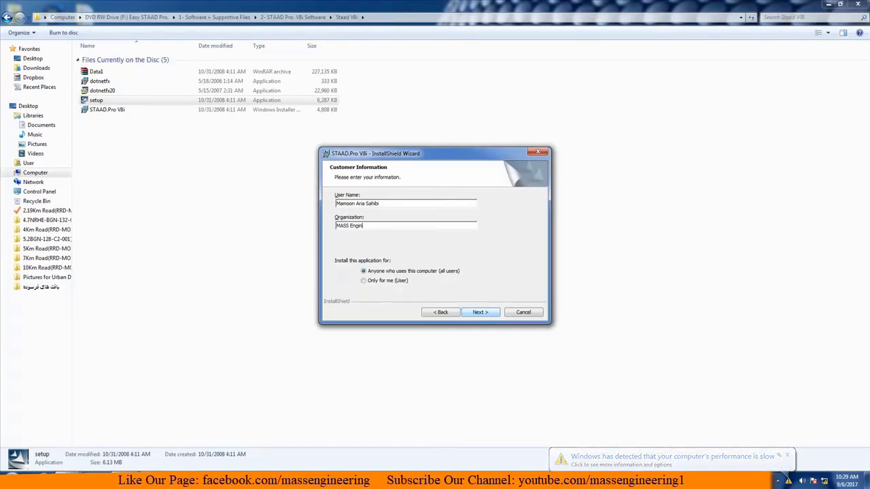
pyautogui.write('g')
pyautogui.press('BackSpace')
pyautogui.press('BackSpace')
pyautogui.press('BackSpace')
pyautogui.press('BackSpace')
pyautogui.press('BackSpace')
pyautogui.press('BackSpace')
pyautogui.press('BackSpace')
pyautogui.press('BackSpace')
pyautogui.press('BackSpace')
pyautogui.press('BackSpace')
pyautogui.press('BackSpace')
pyautogui.press('BackSpace')
pyautogui.press('BackSpace')
pyautogui.press('BackSpace')
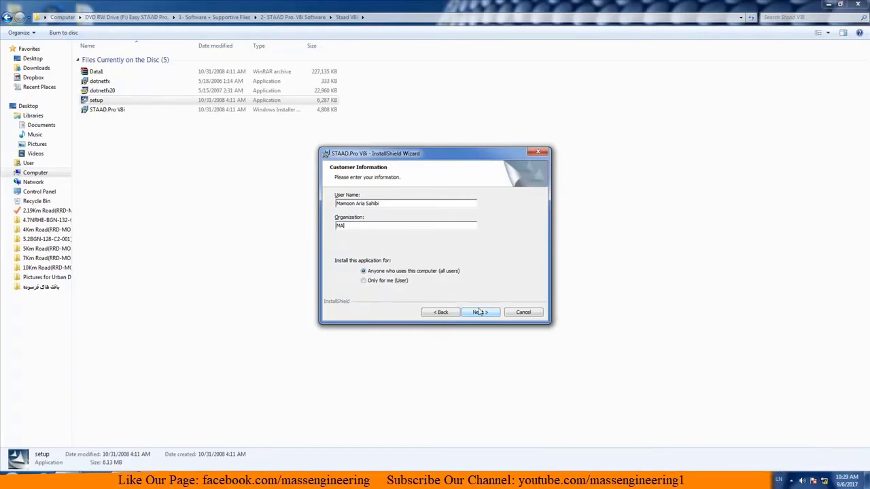
pyautogui.write('M')
pyautogui.click(480, 313)
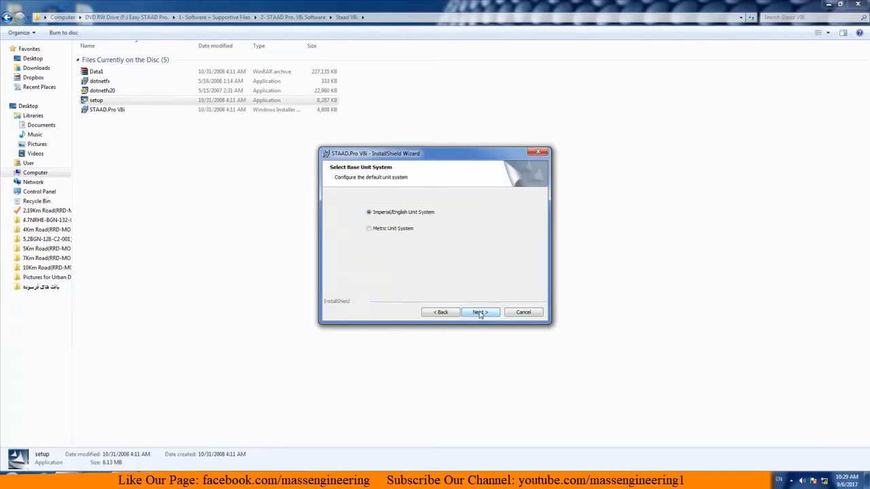
# Step: Choose the Metric Unit System as the base unit system, install STAAD.Pro V8i and finish its wizard
pyautogui.click(397, 230)
pyautogui.click(479, 313)
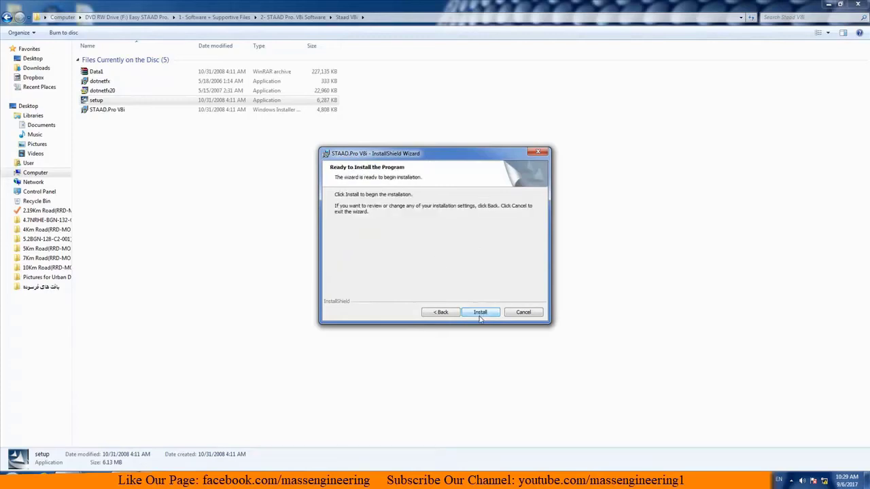
pyautogui.click(479, 317)
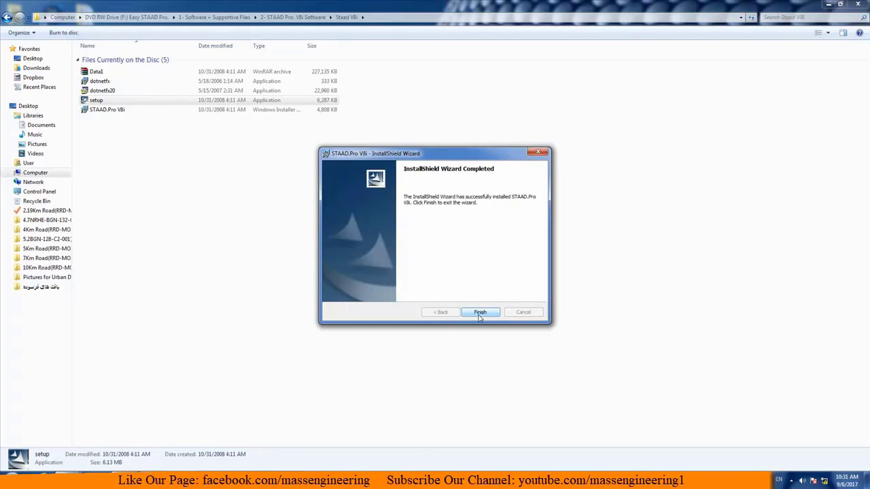
pyautogui.click(479, 314)
# Step: Copy Bentley.liclib.dll from the Crack folder inside 2- STAAD Pro. V8i Software
pyautogui.press('BackSpace')
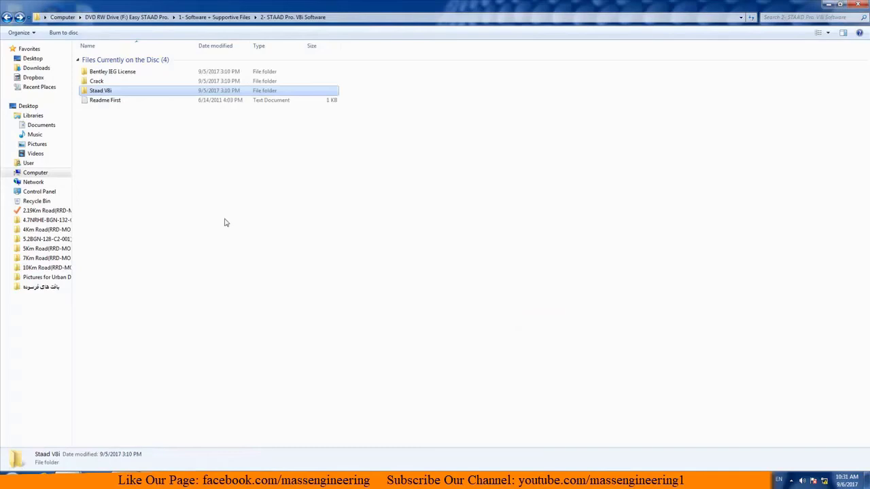
pyautogui.doubleClick(97, 81)
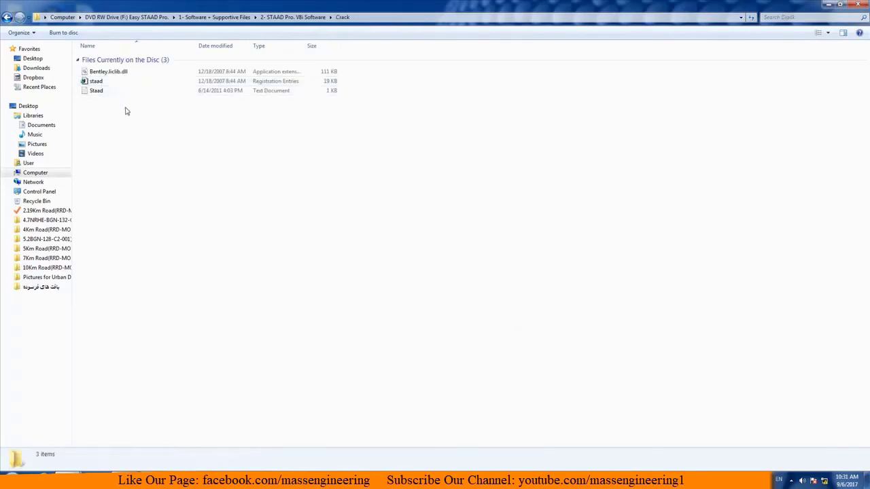
pyautogui.click(108, 72)
pyautogui.rightClick(110, 71)
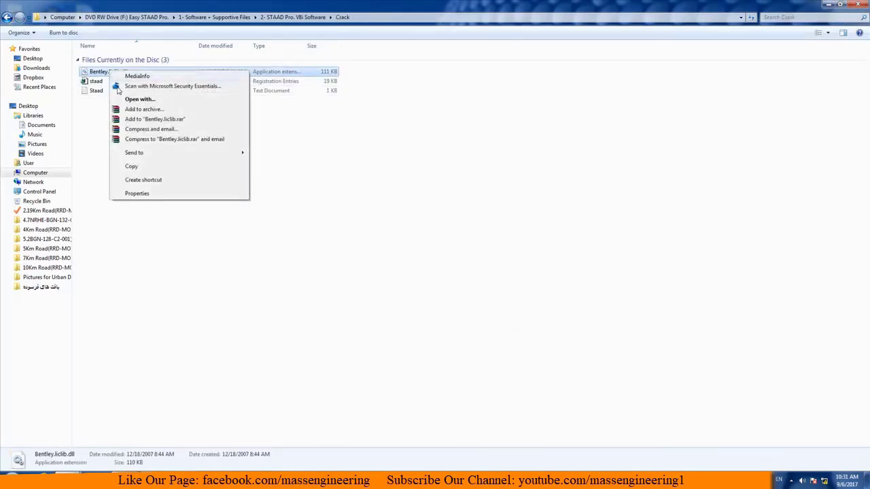
pyautogui.click(132, 166)
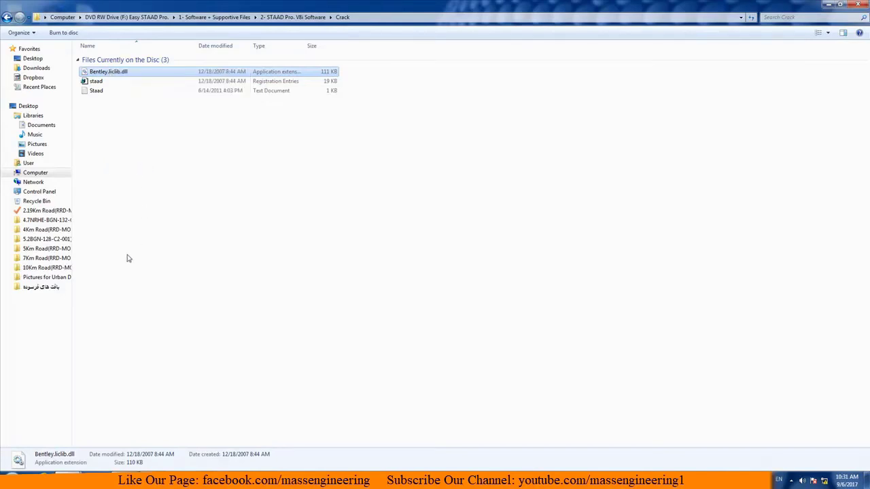
# Step: Open the IEGLCS folder under C:\Program Files (x86)\Common Files\Bentley Shared\IEG
pyautogui.press('super')
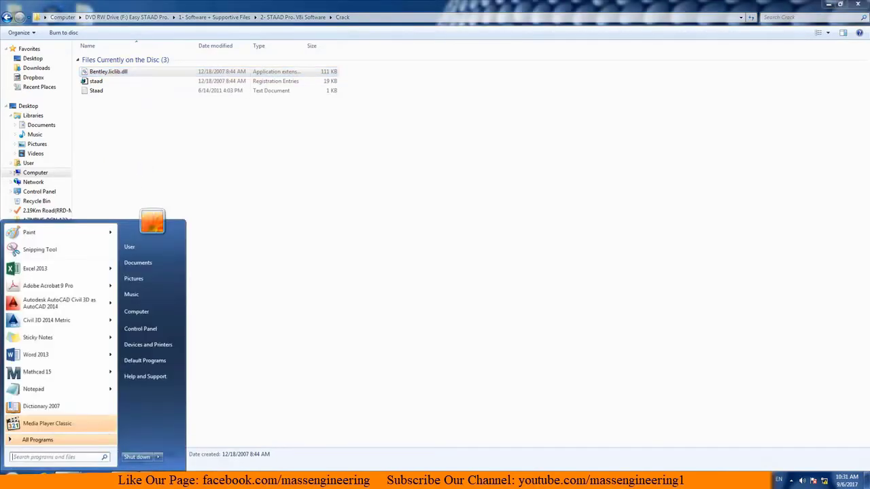
pyautogui.click(138, 312)
pyautogui.doubleClick(121, 64)
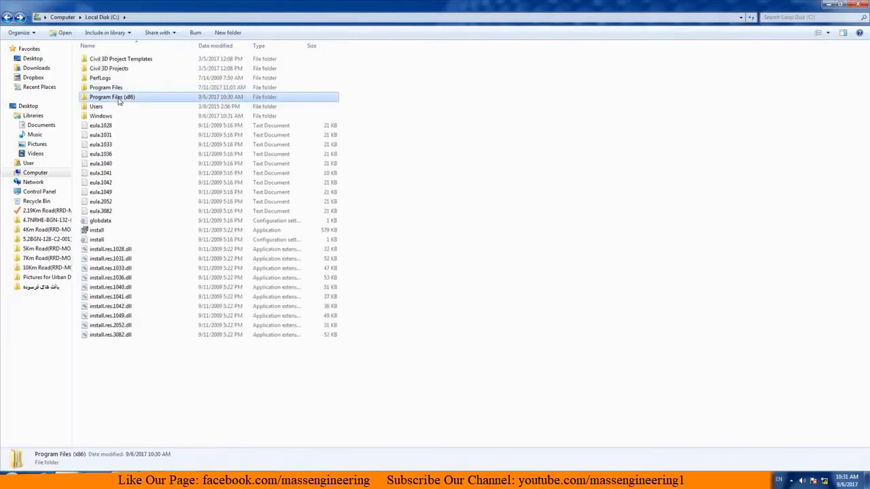
pyautogui.doubleClick(119, 96)
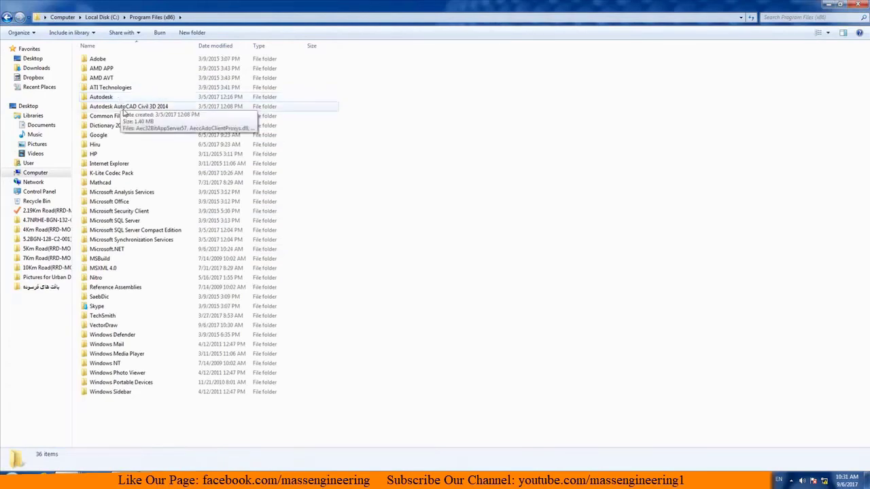
pyautogui.click(125, 114)
pyautogui.doubleClick(125, 114)
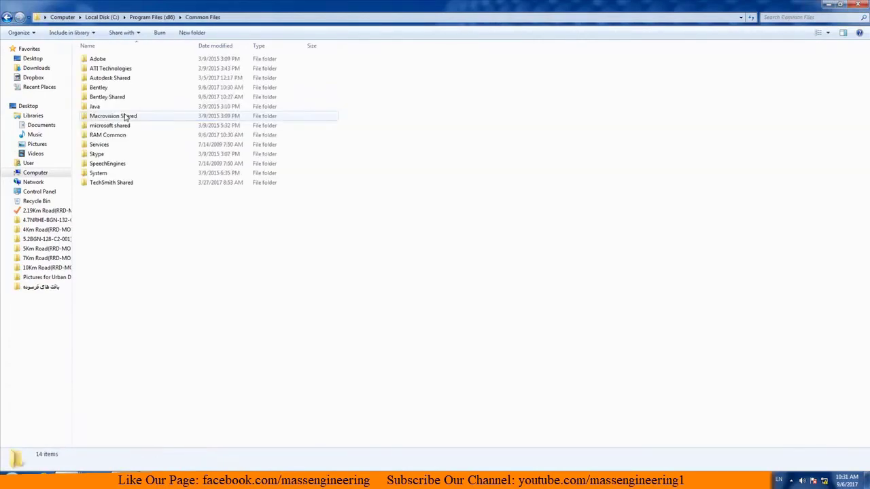
pyautogui.click(117, 98)
pyautogui.doubleClick(117, 97)
pyautogui.click(95, 59)
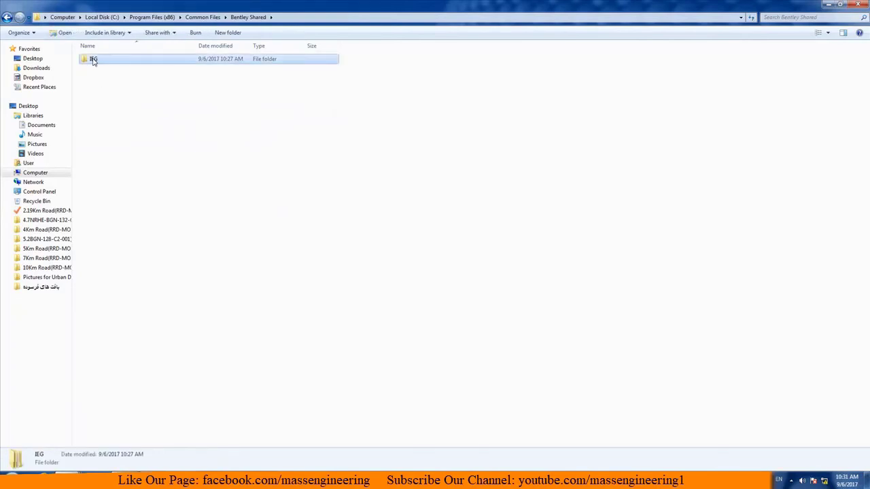
pyautogui.doubleClick(98, 59)
pyautogui.doubleClick(99, 59)
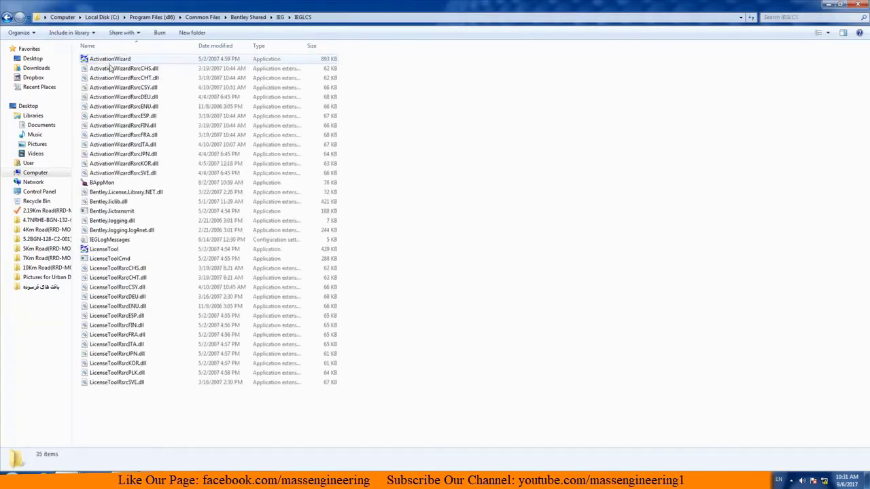
# Step: Paste the copied Bentley.liclib.dll into the IEGLCS folder, replacing the existing file, and close that folder window
pyautogui.rightClick(395, 138)
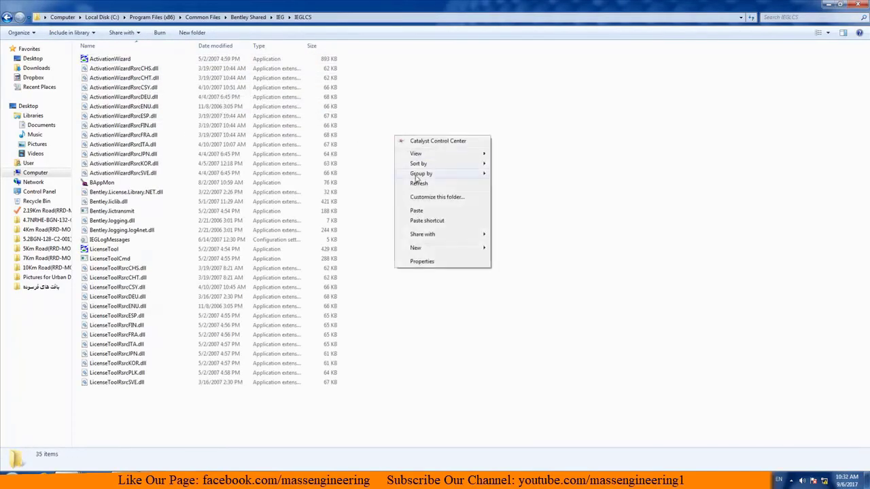
pyautogui.click(415, 212)
pyautogui.click(393, 205)
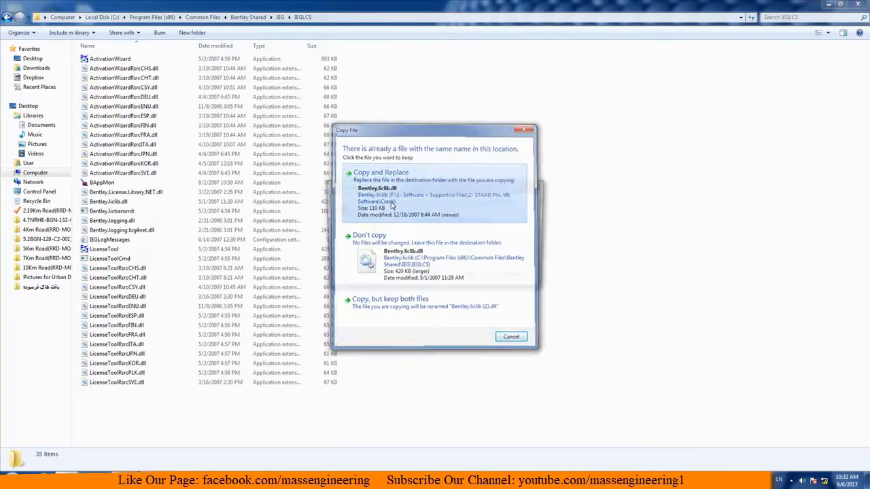
pyautogui.click(428, 276)
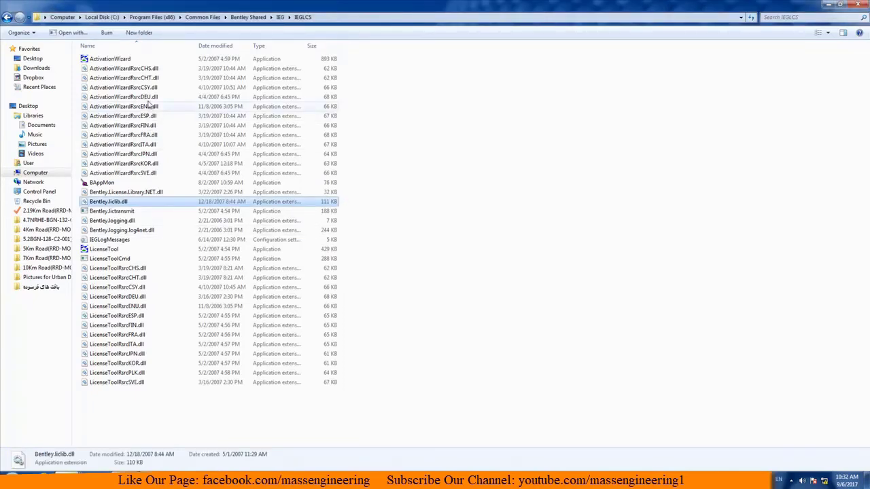
pyautogui.click(860, 4)
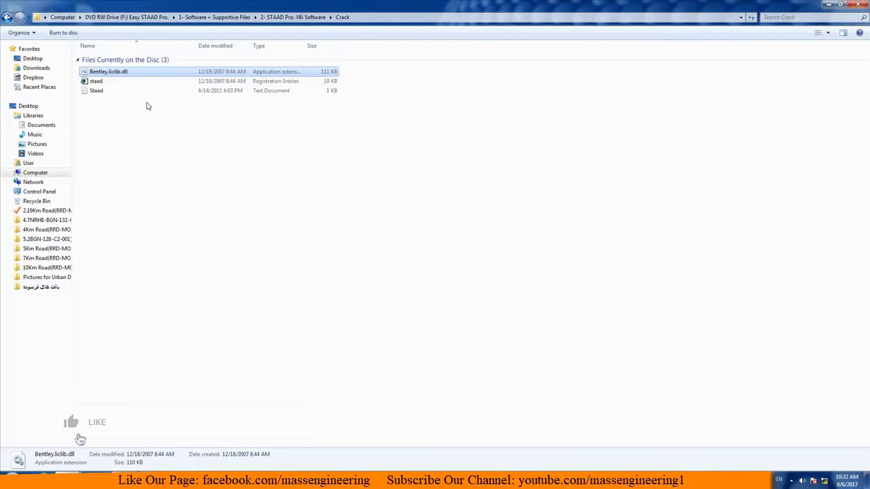
# Step: Copy the staad registration entries file from the Crack folder
pyautogui.click(92, 81)
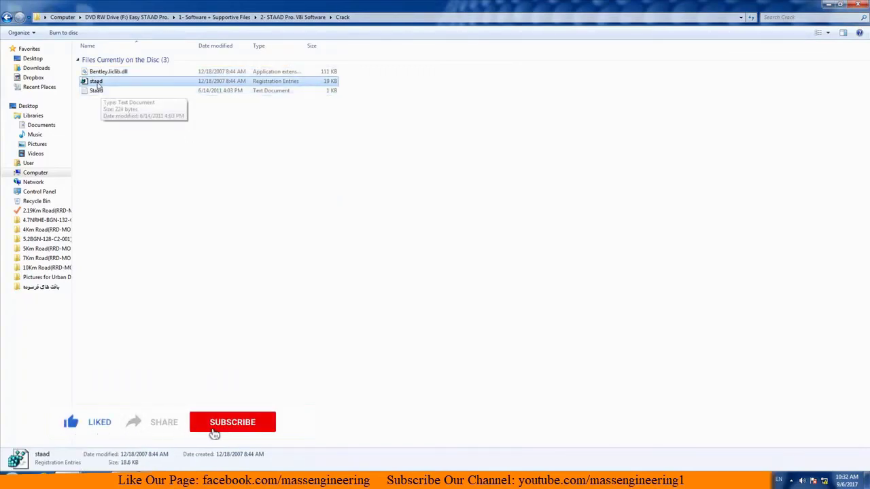
pyautogui.rightClick(97, 82)
pyautogui.click(119, 231)
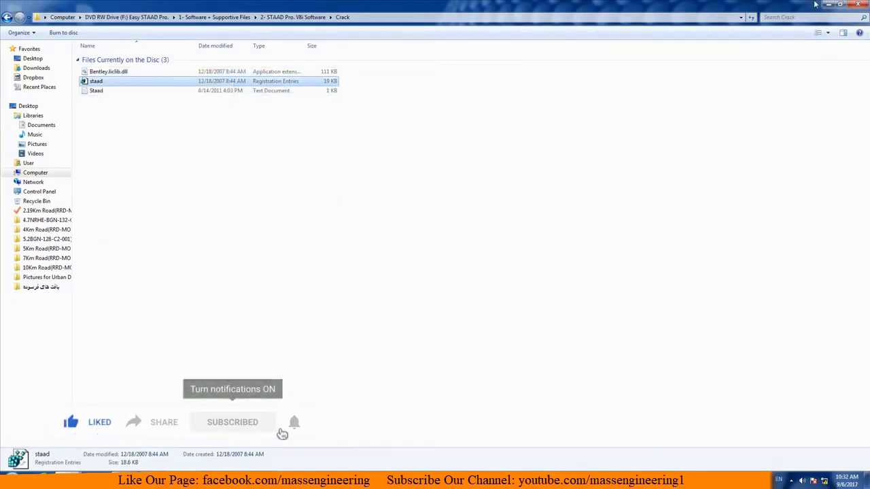
# Step: Open the file location of the STAAD.Pro desktop shortcut and paste the staad registration file into that STAAD folder
pyautogui.click(828, 4)
pyautogui.click(85, 398)
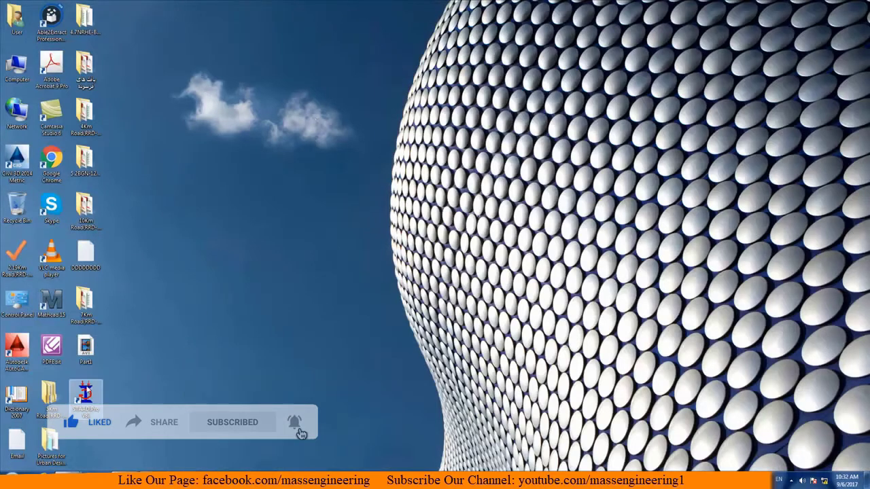
pyautogui.rightClick(85, 391)
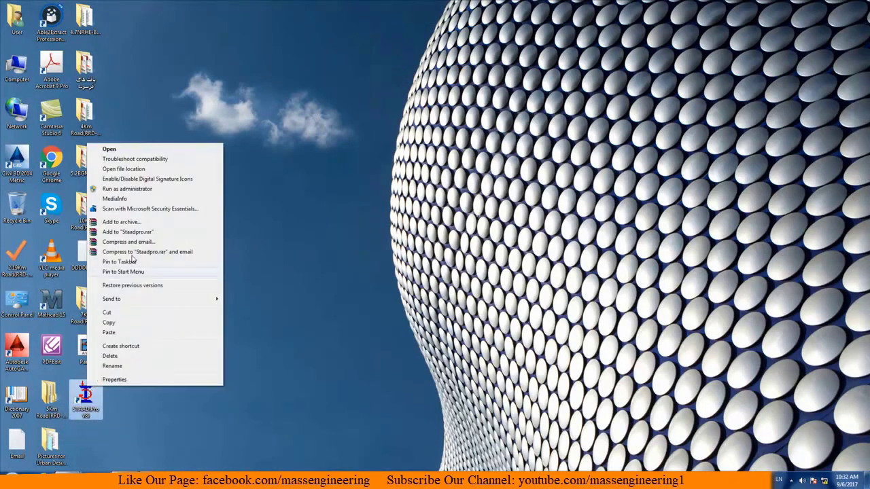
pyautogui.click(122, 169)
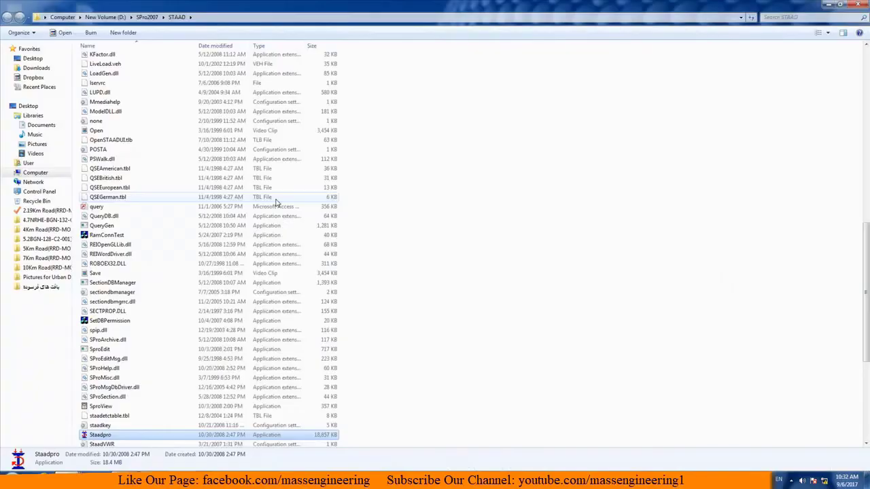
pyautogui.click(485, 188)
pyautogui.rightClick(479, 170)
pyautogui.click(502, 242)
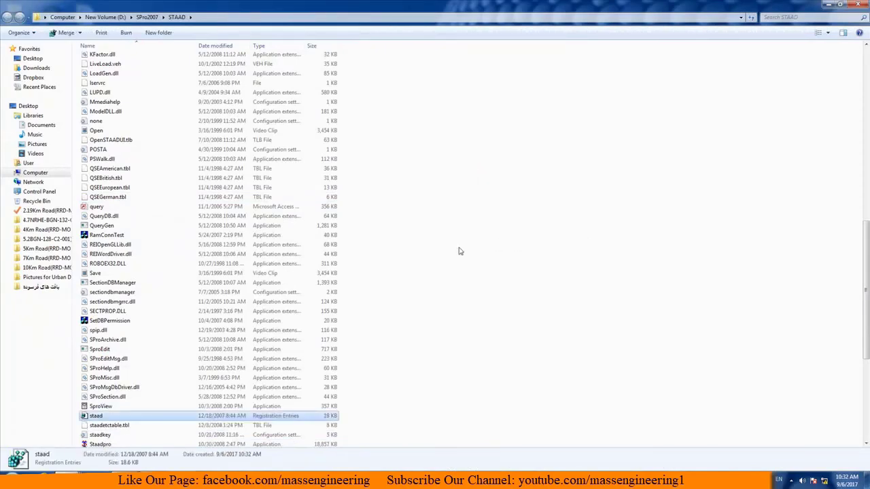
# Step: Open the pasted staad registration file for editing in Notepad and copy the text HKEY_LOCAL_MACHINE\SOFTWARE\ from its first key
pyautogui.rightClick(96, 416)
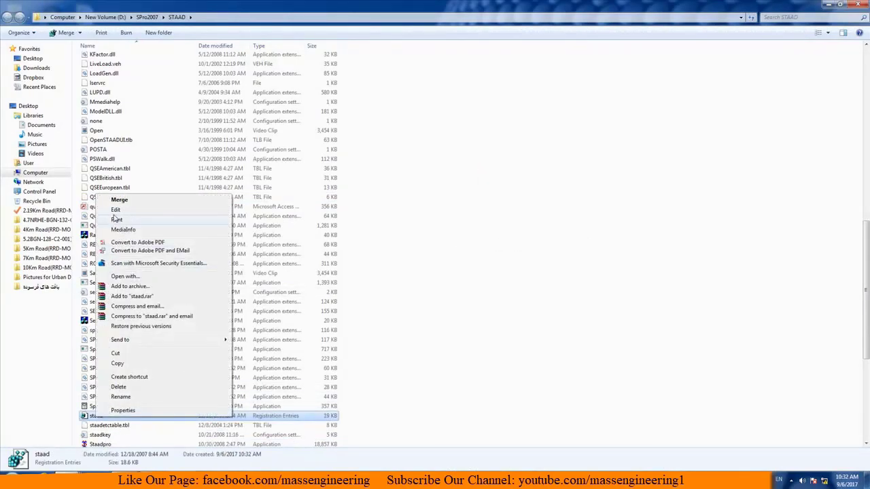
pyautogui.click(114, 216)
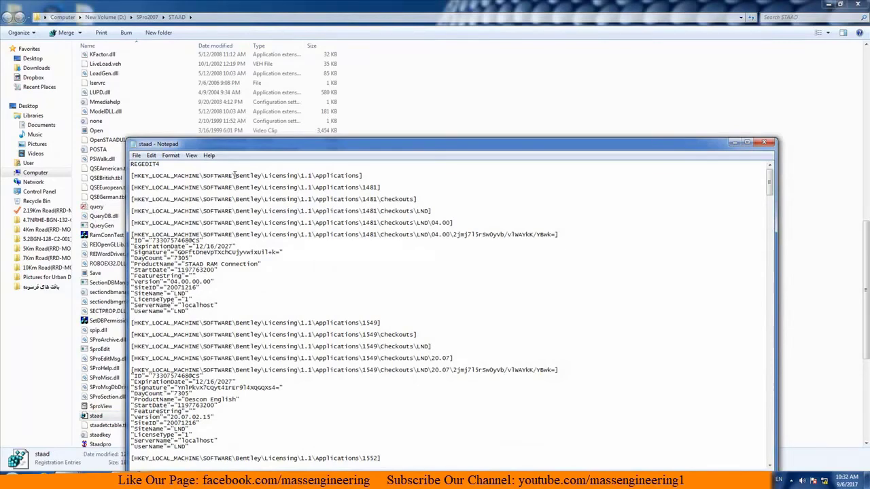
pyautogui.moveTo(236, 176); pyautogui.dragTo(133, 177)
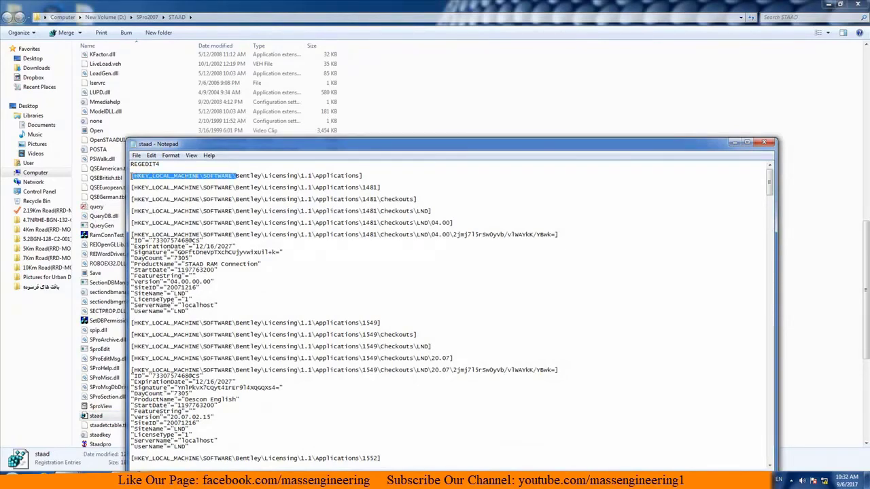
pyautogui.rightClick(150, 175)
pyautogui.click(181, 205)
# Step: Replace every HKEY_LOCAL_MACHINE\SOFTWARE\ in the staad registration file with HKEY_LOCAL_MACHINE\SOFTWARE\WOW6432NODE\ and close the Replace dialog
pyautogui.hotkey('ctrl', 'h')
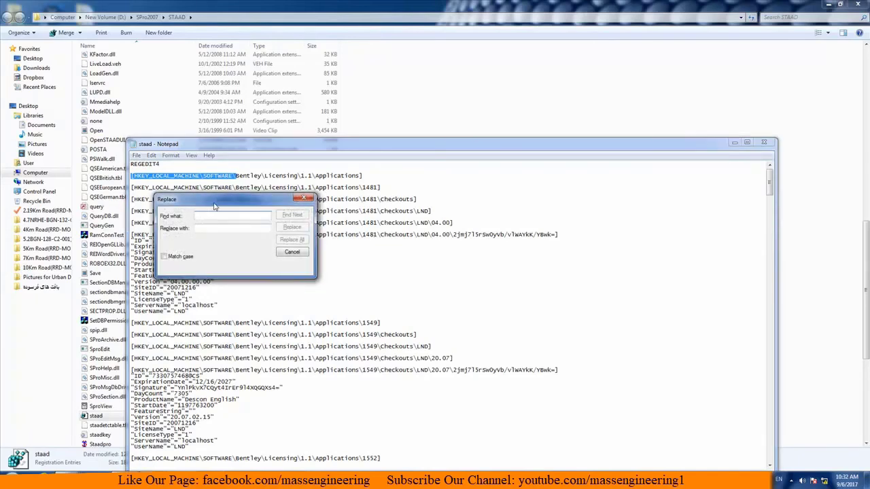
pyautogui.moveTo(214, 204); pyautogui.dragTo(509, 199)
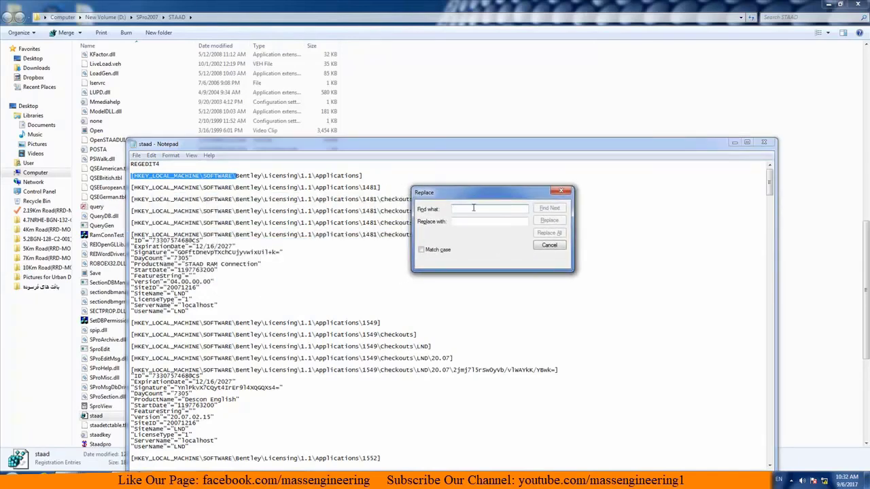
pyautogui.hotkey('ctrl', 'v')
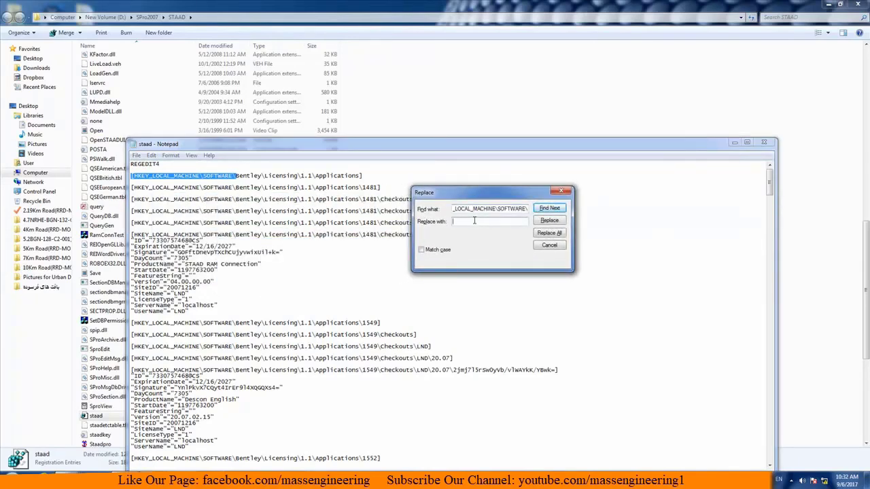
pyautogui.hotkey('ctrl', 'v')
pyautogui.write('WOW')
pyautogui.write('6432')
pyautogui.write('ODE')
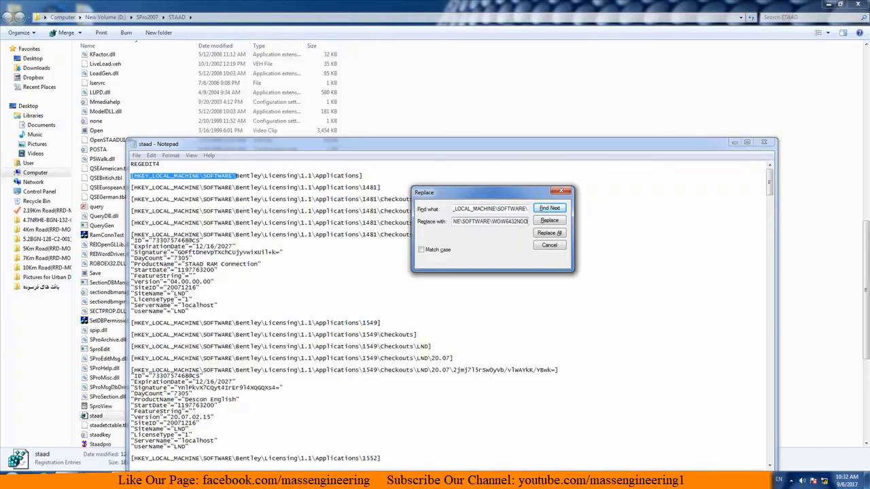
pyautogui.write('\\')
pyautogui.click(549, 233)
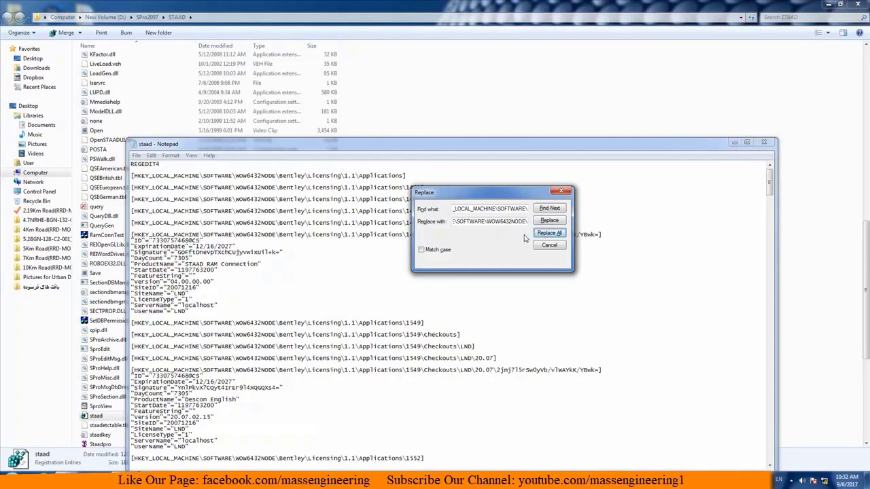
pyautogui.click(563, 190)
# Step: Save the edited staad registration file and close Notepad
pyautogui.click(151, 155)
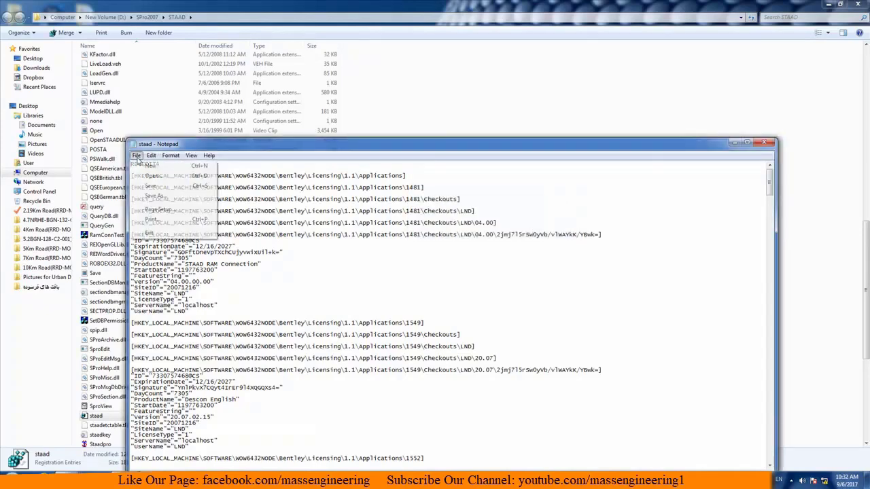
pyautogui.click(156, 191)
pyautogui.click(763, 142)
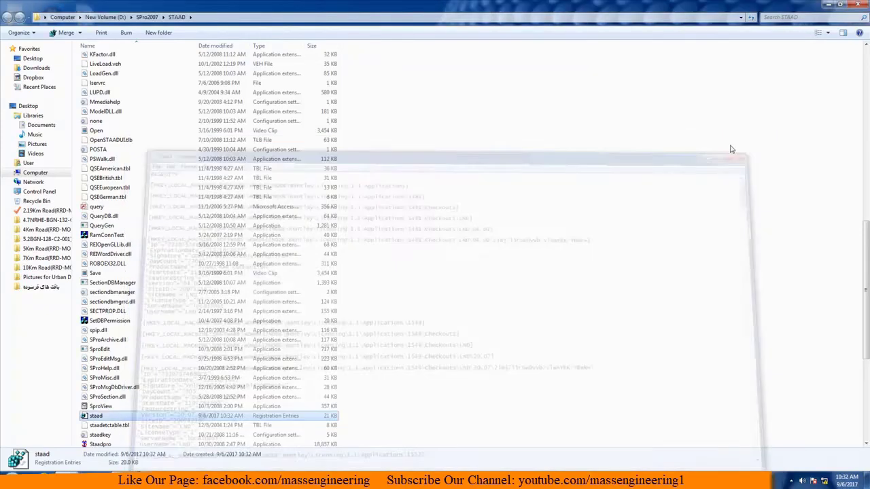
# Step: Merge the staad registration entries file from the STAAD folder into the Windows registry, accepting the confirmations
pyautogui.rightClick(101, 416)
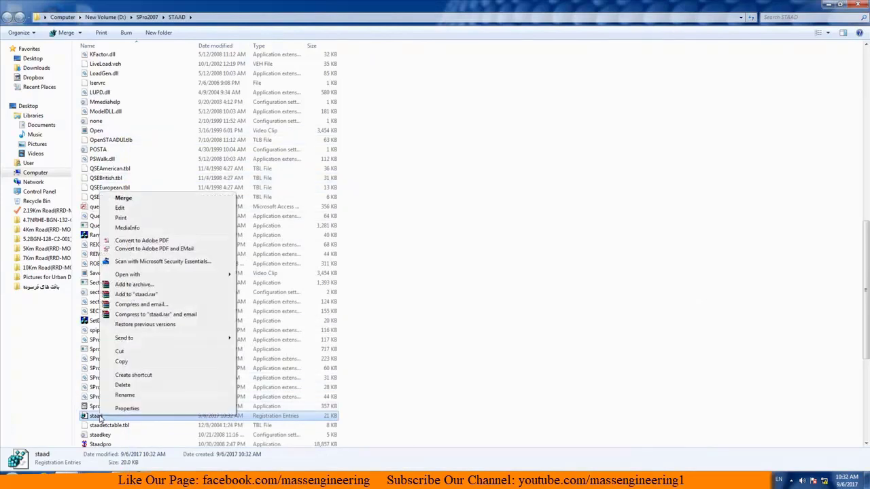
pyautogui.click(123, 197)
pyautogui.click(534, 268)
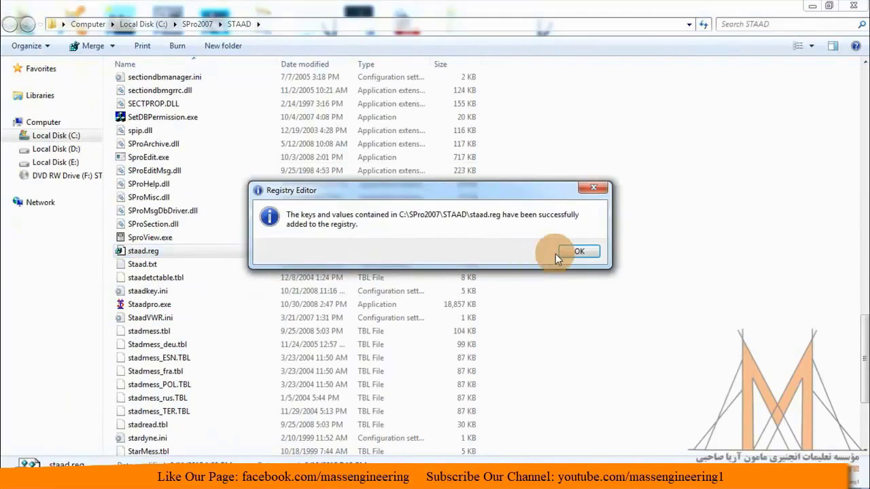
pyautogui.click(562, 254)
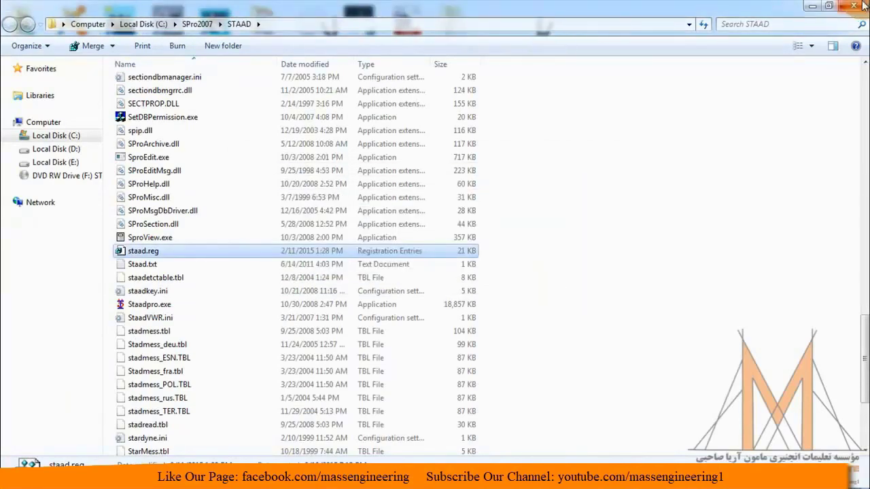